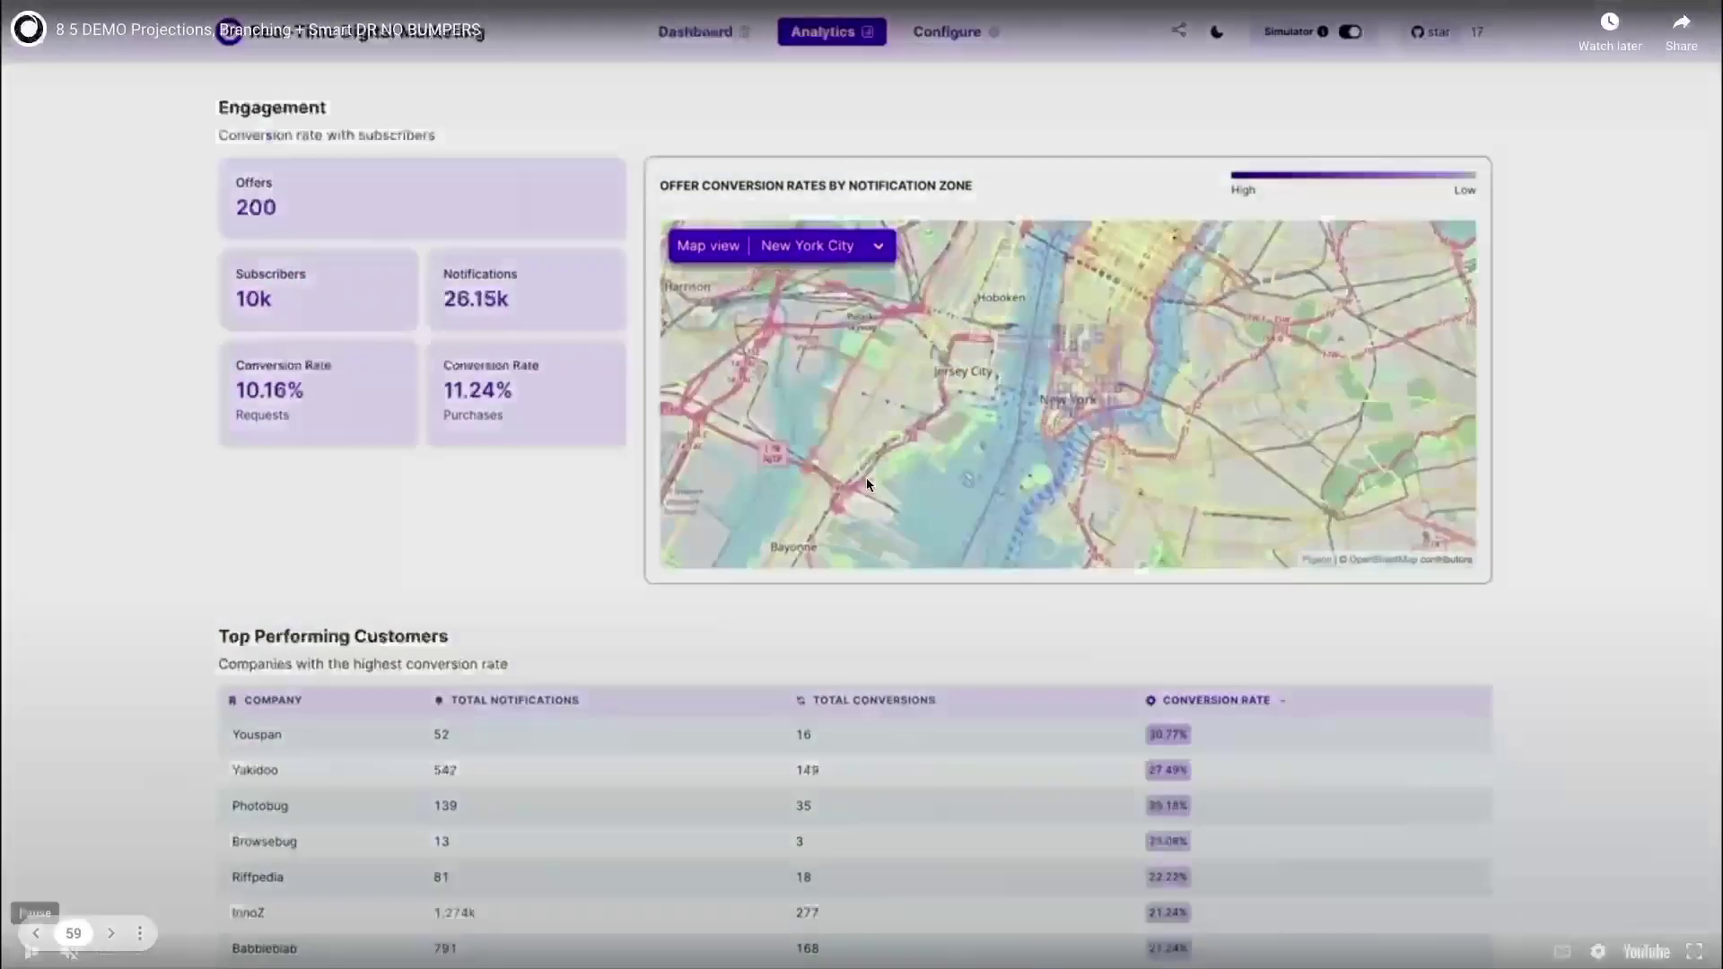
Play the embedded demo video so the New York City marketing dashboard shows live metrics.
click(865, 479)
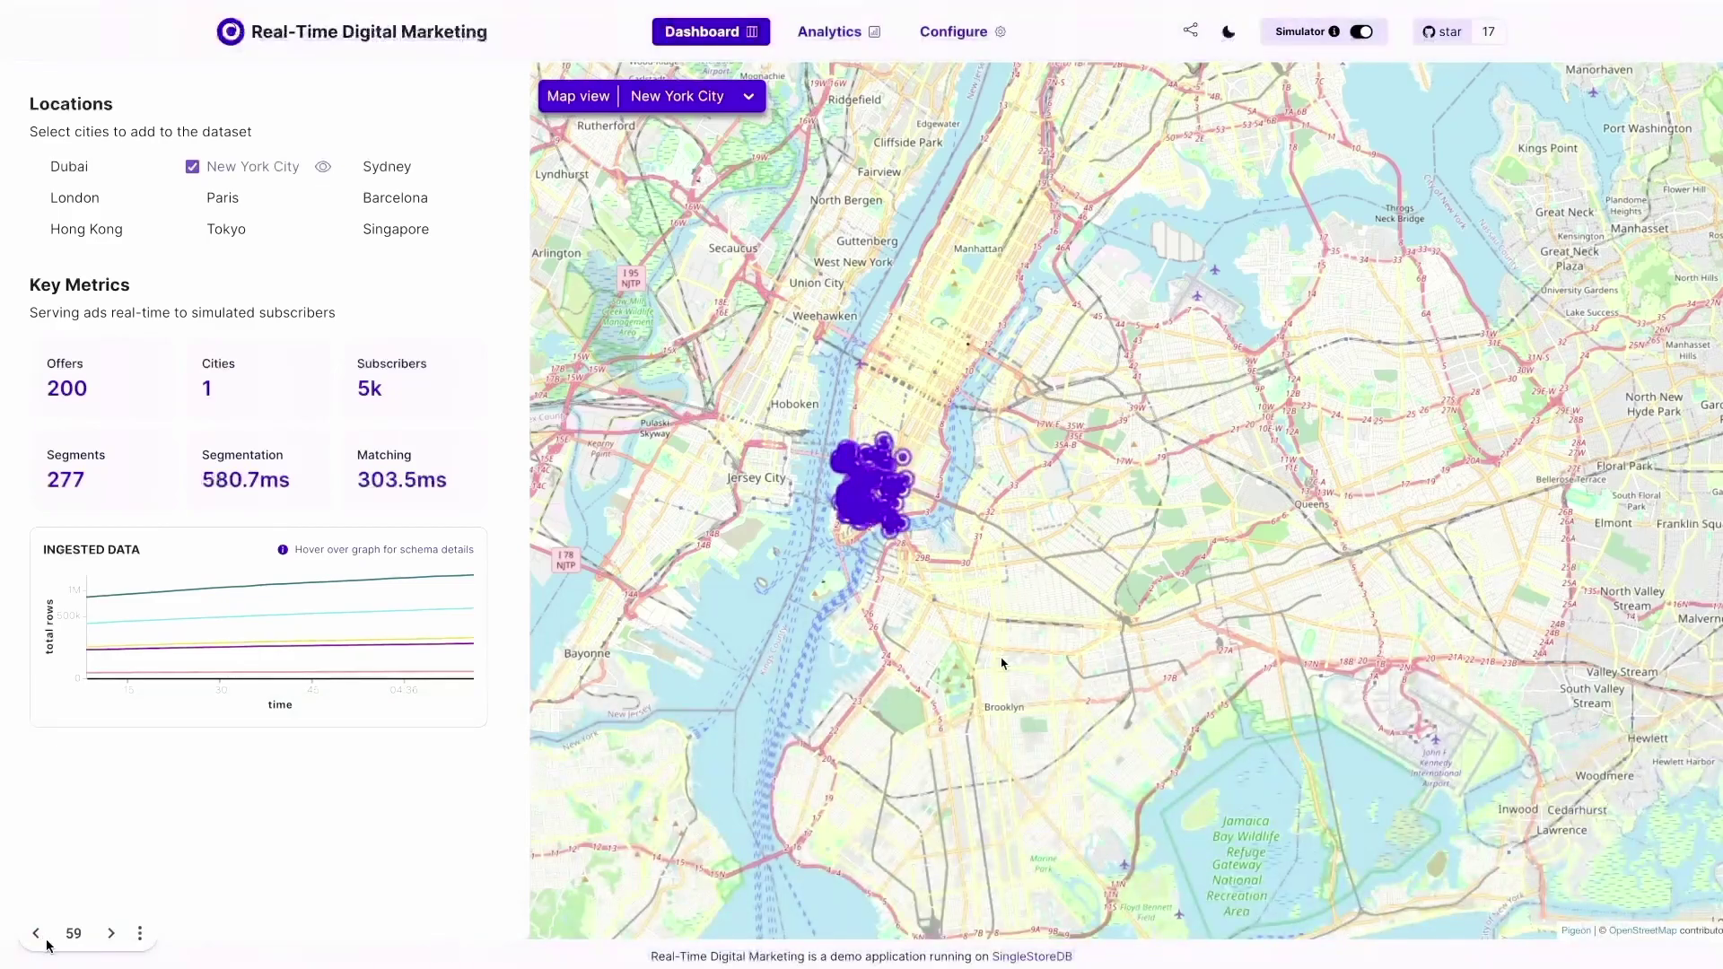
Let the demo play on to the Analytics page with engagement rates and top performing customers.
mouse_move(135, 885)
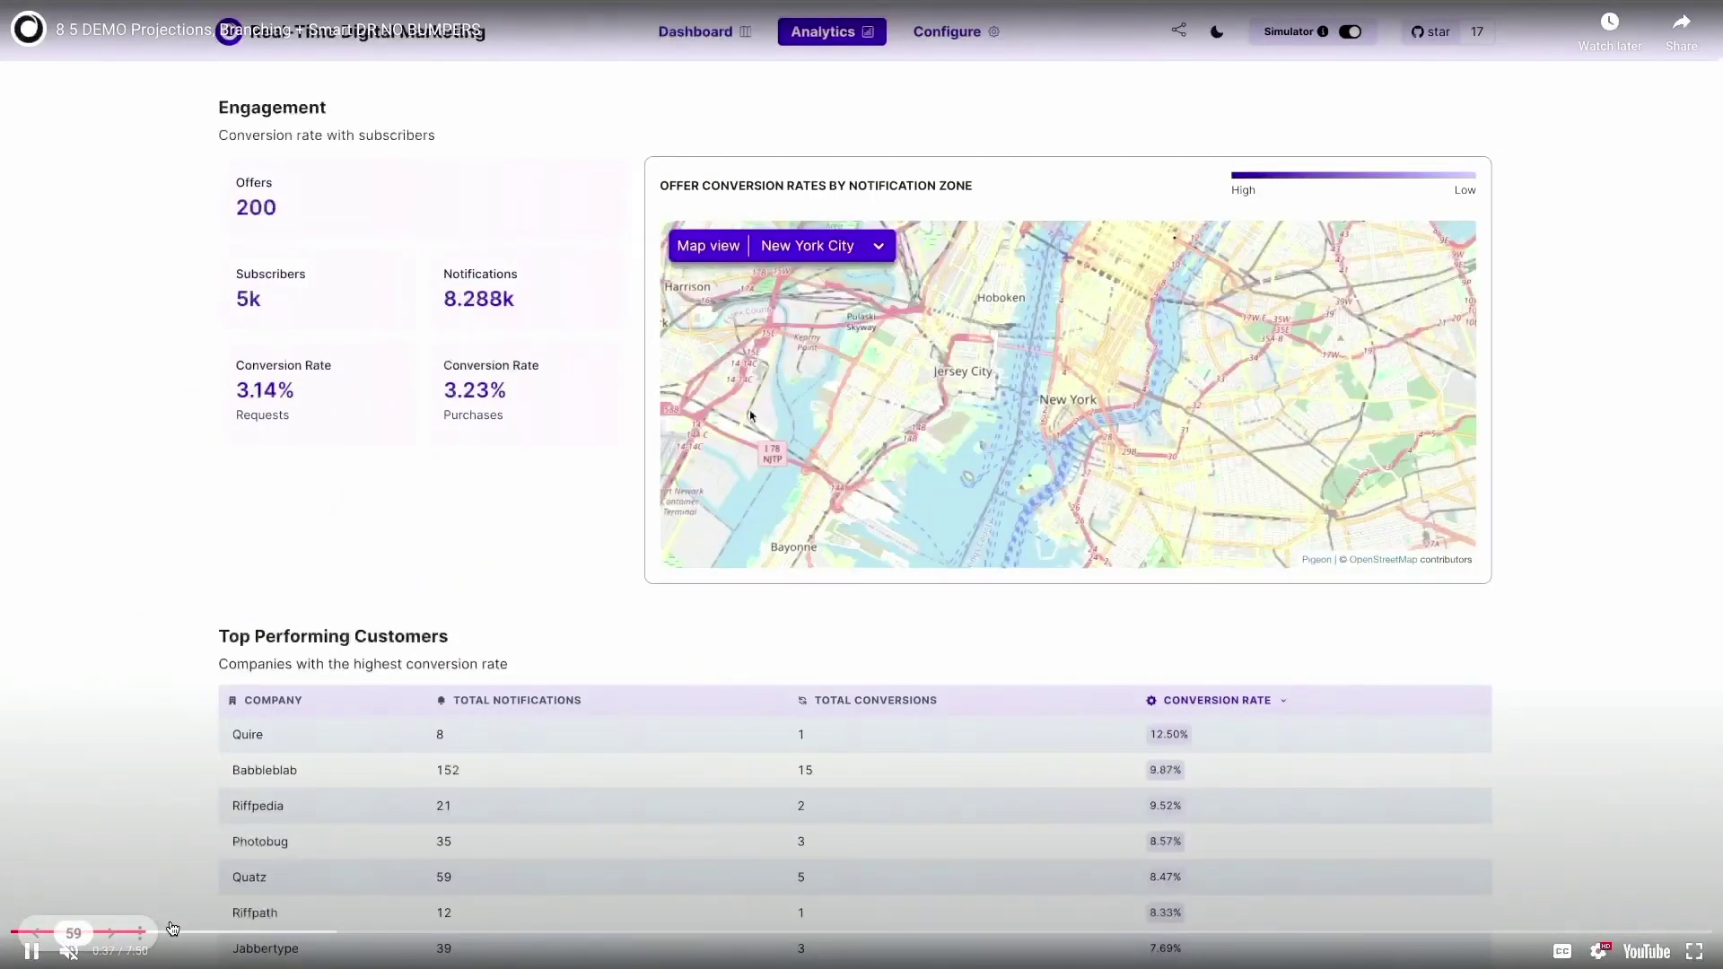
Skip the demo ahead and scroll down to the Latest Notifications cost table.
click(165, 933)
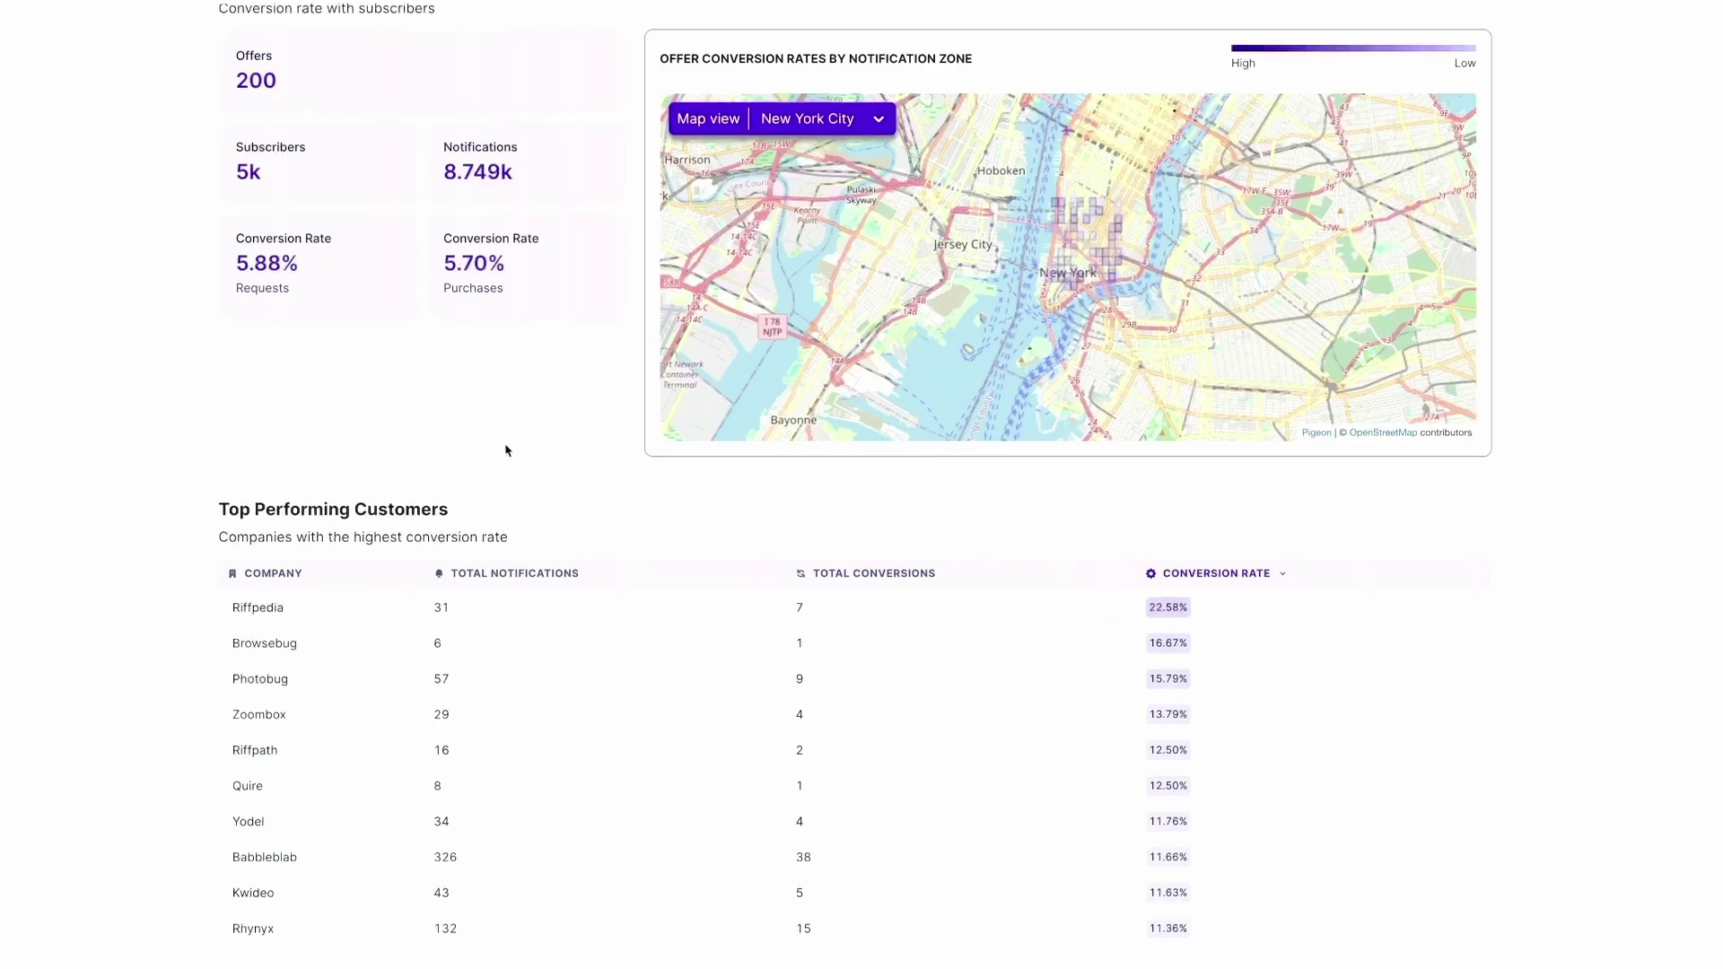
scroll(223, 481, down, 3)
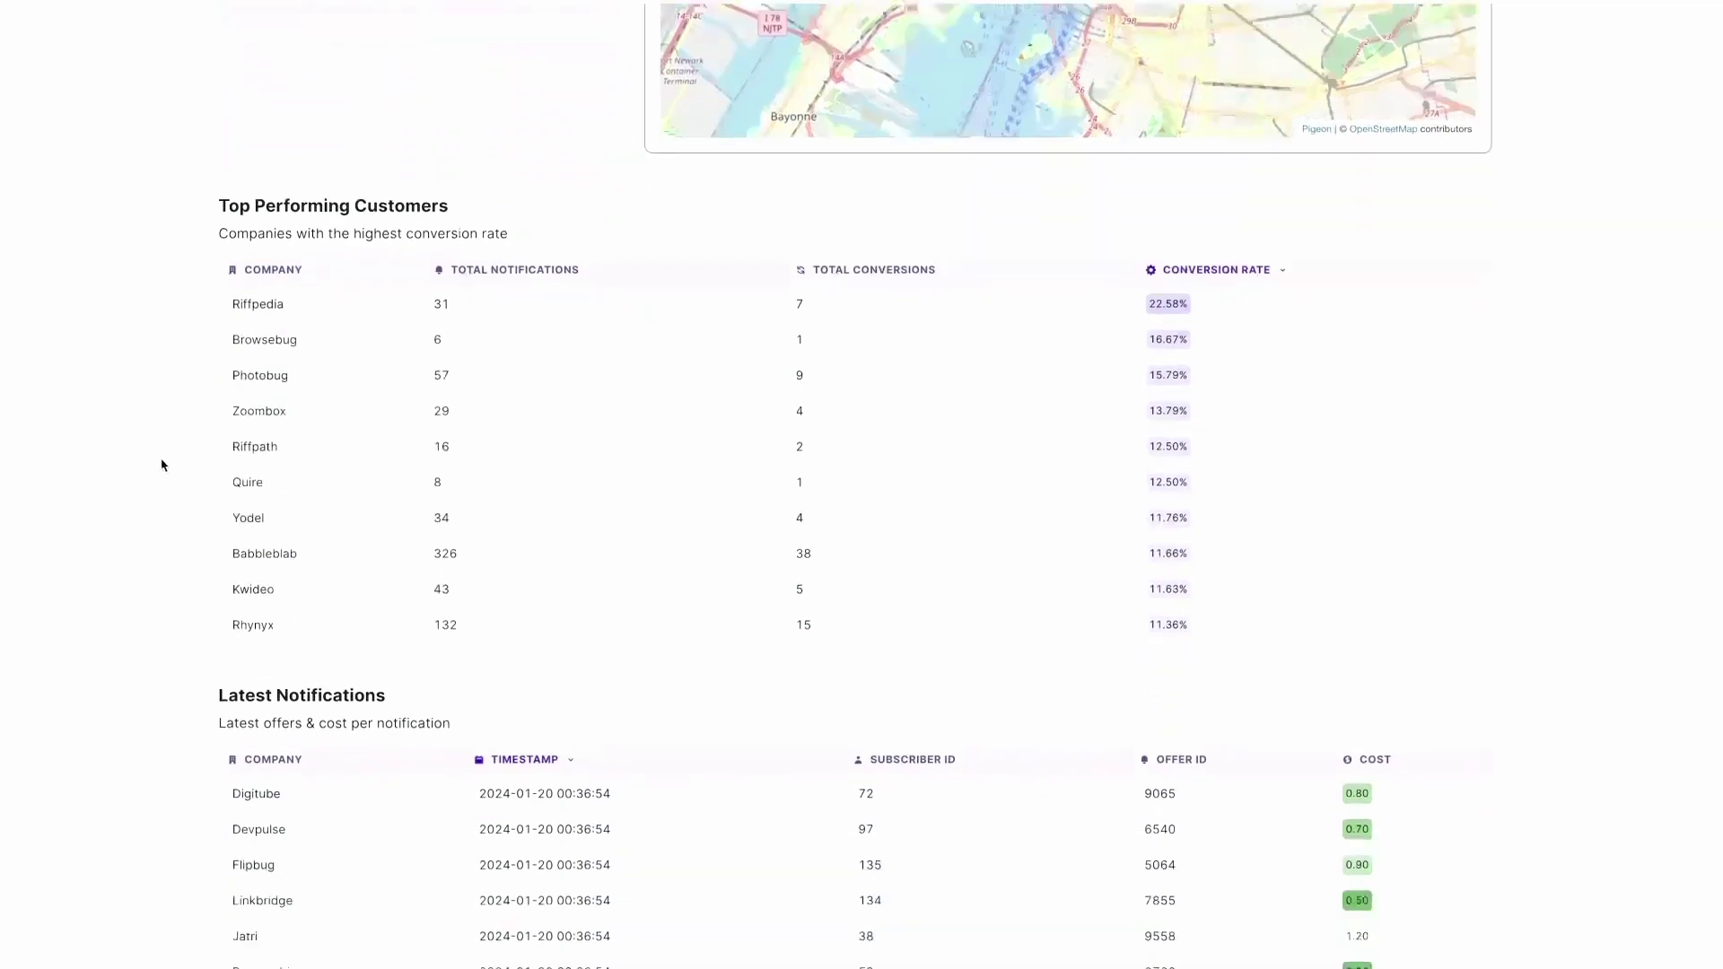
scroll(164, 464, down, 3)
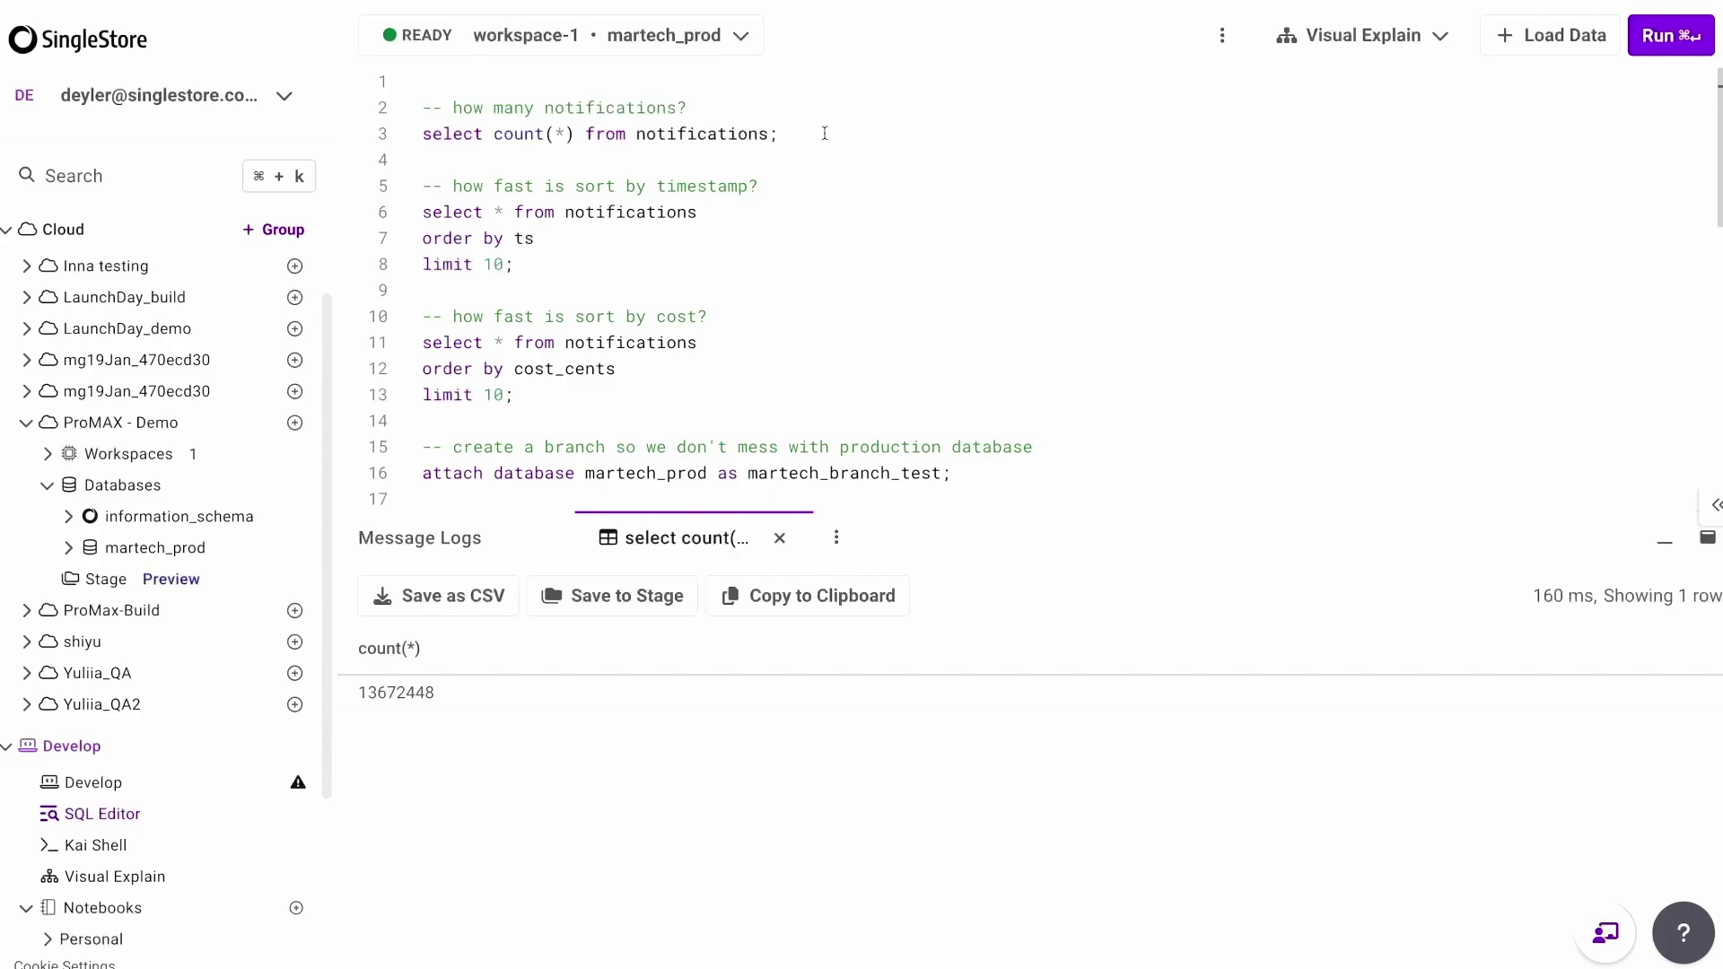
Re-run the notifications count and profile the ts-sorted query: 28 ms ordered columnstore scan.
key(super+Return)
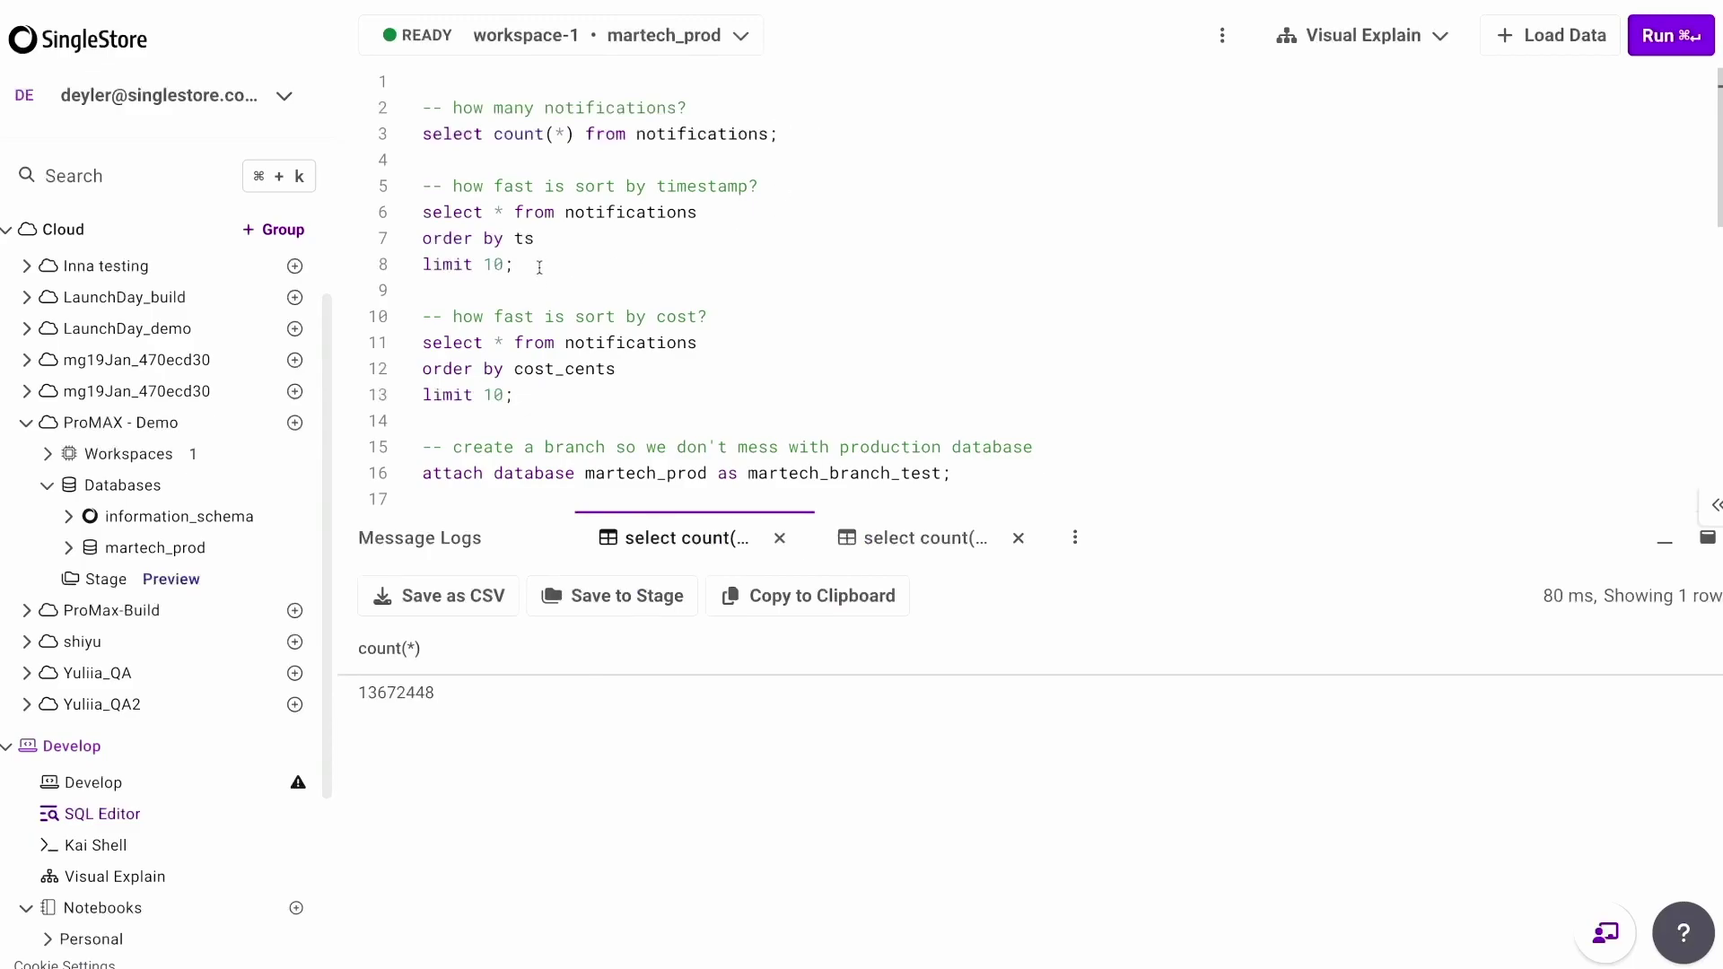
click(710, 212)
click(1337, 42)
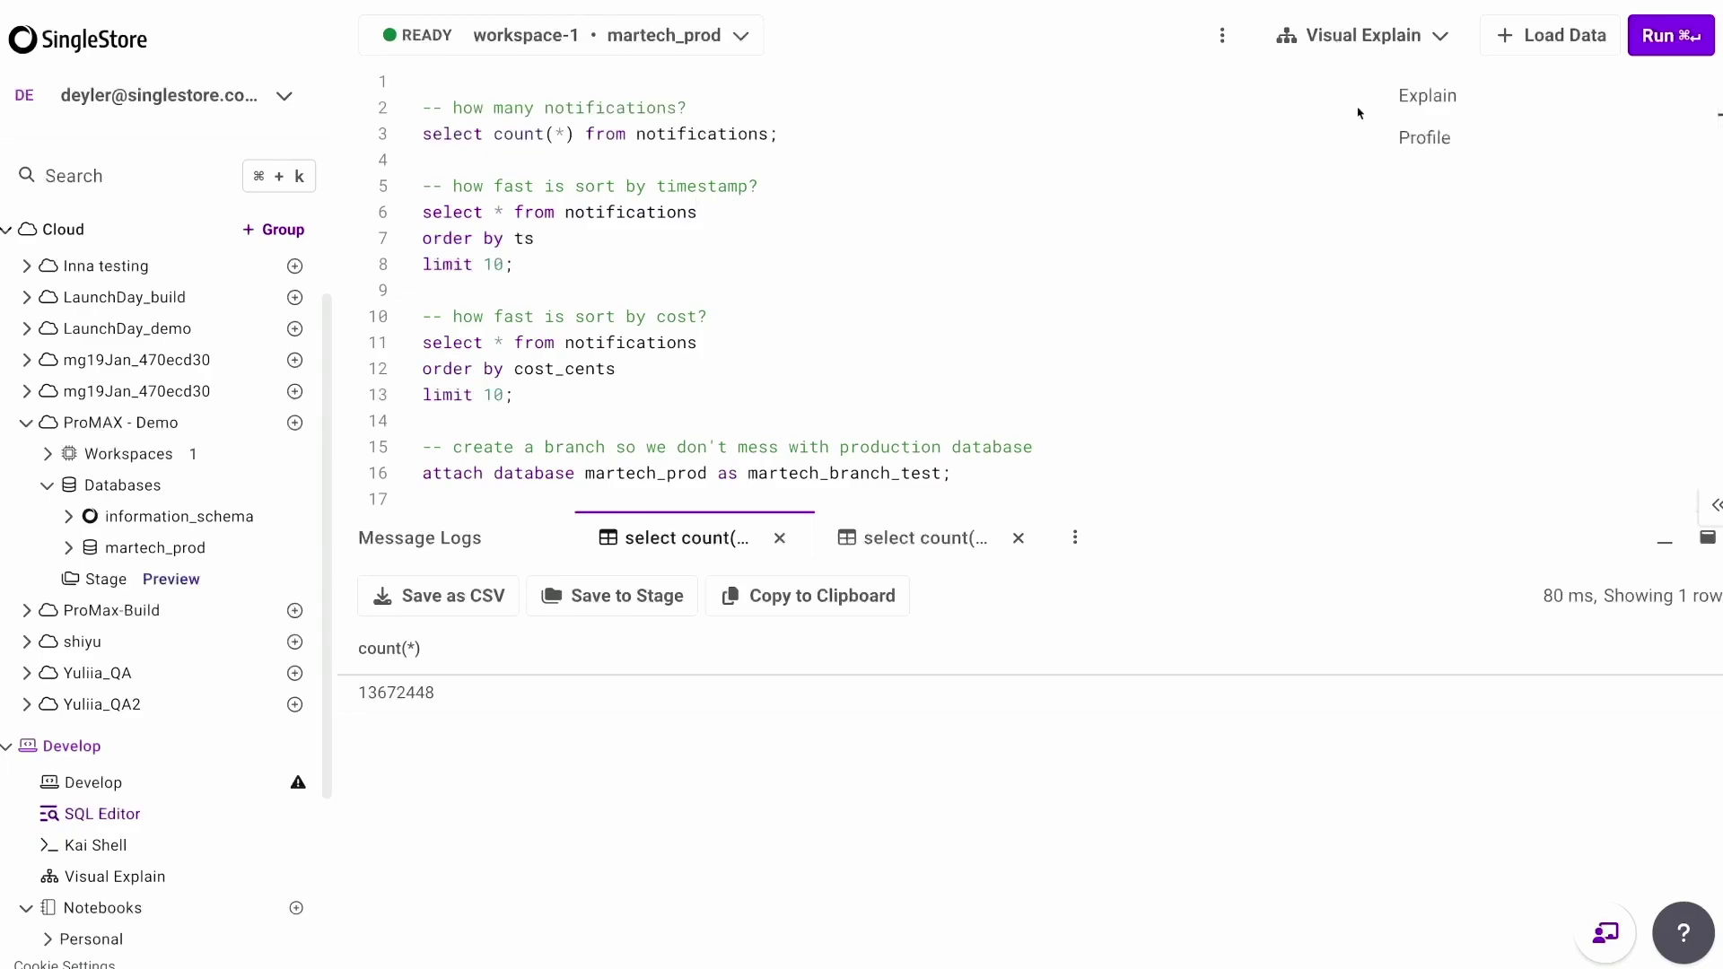
click(1404, 139)
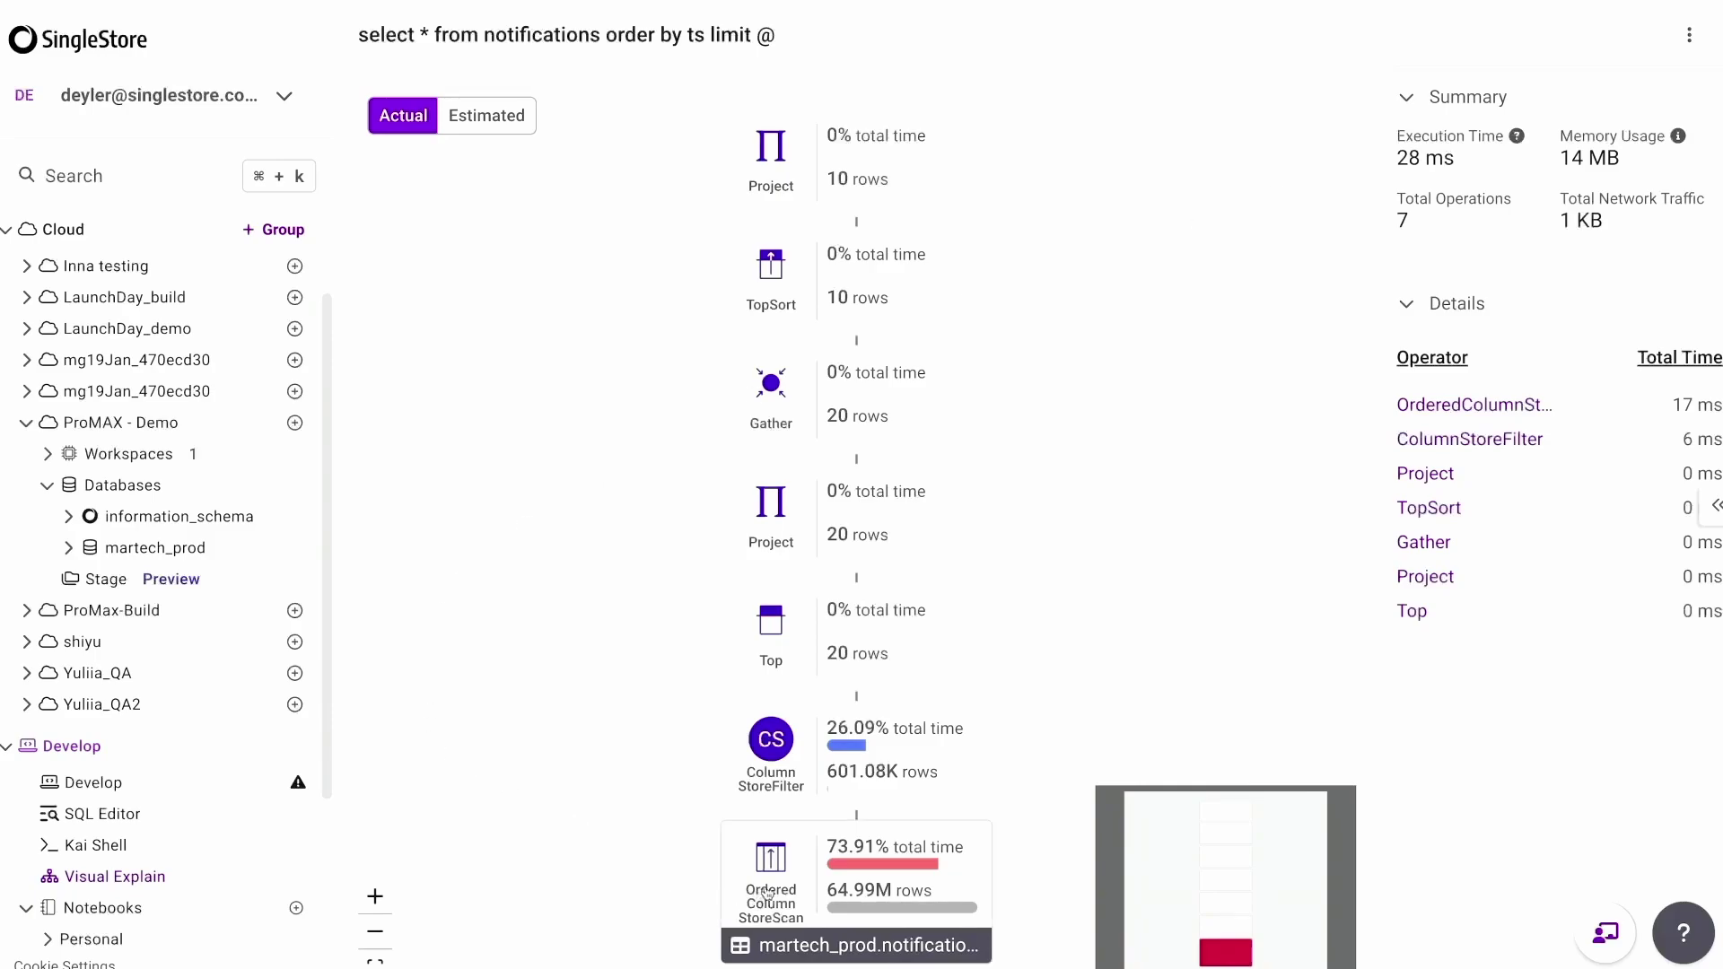
click(801, 885)
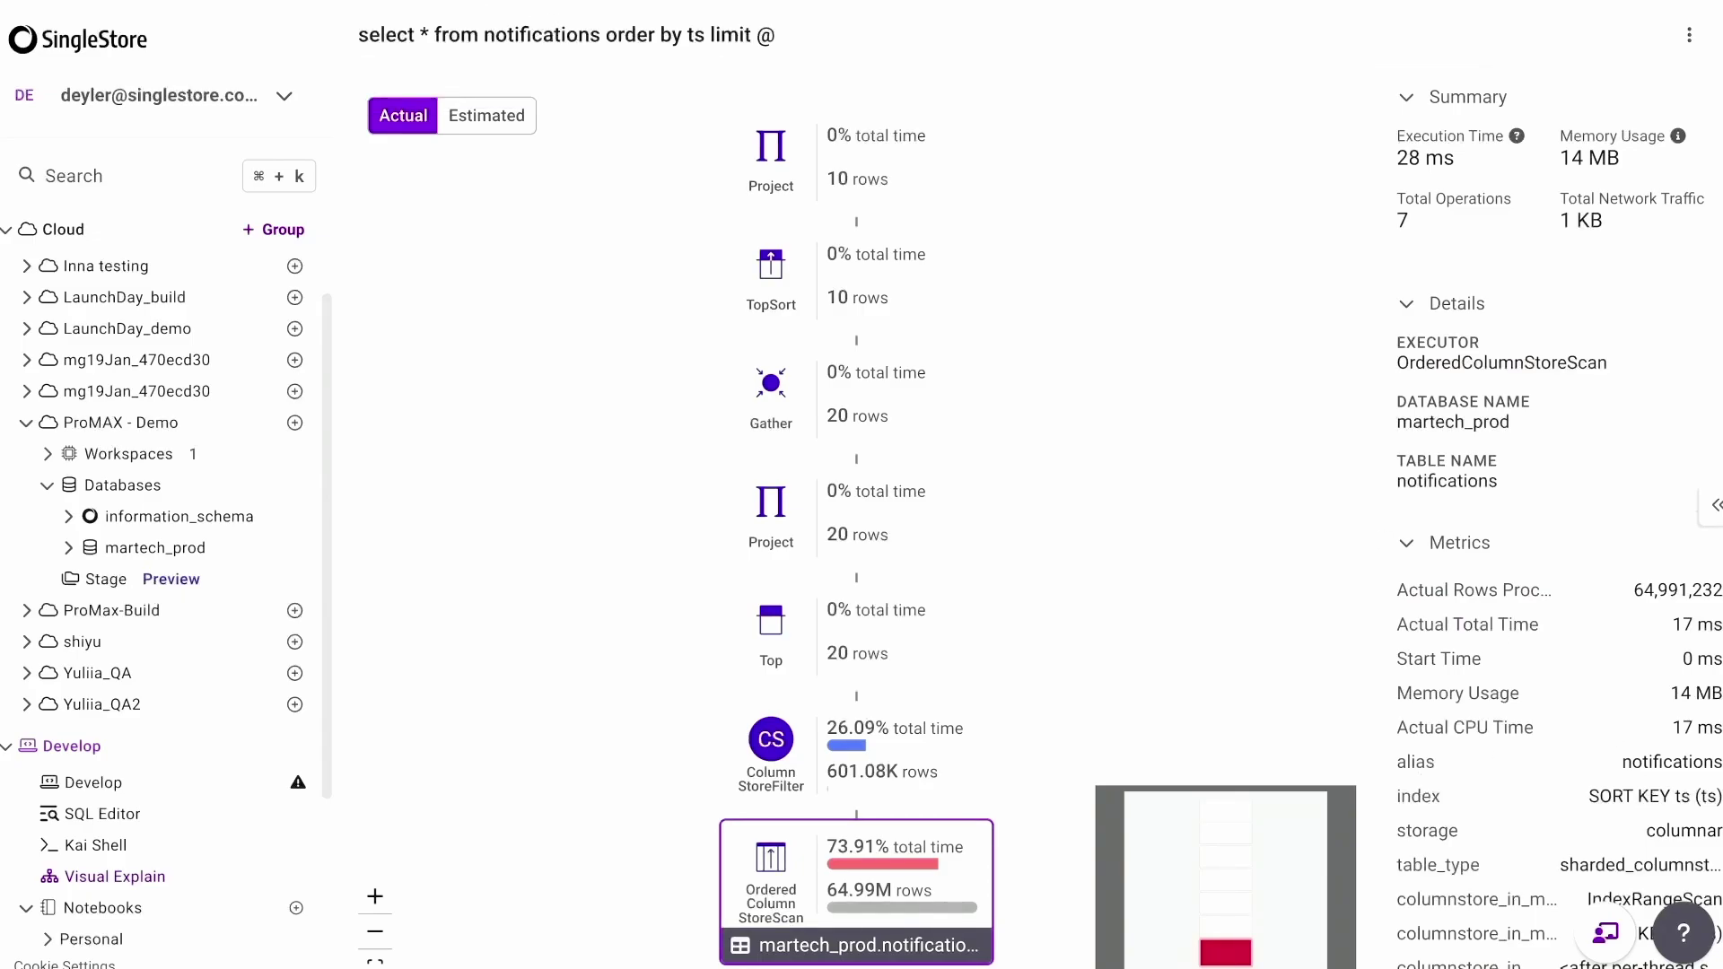
key(Escape)
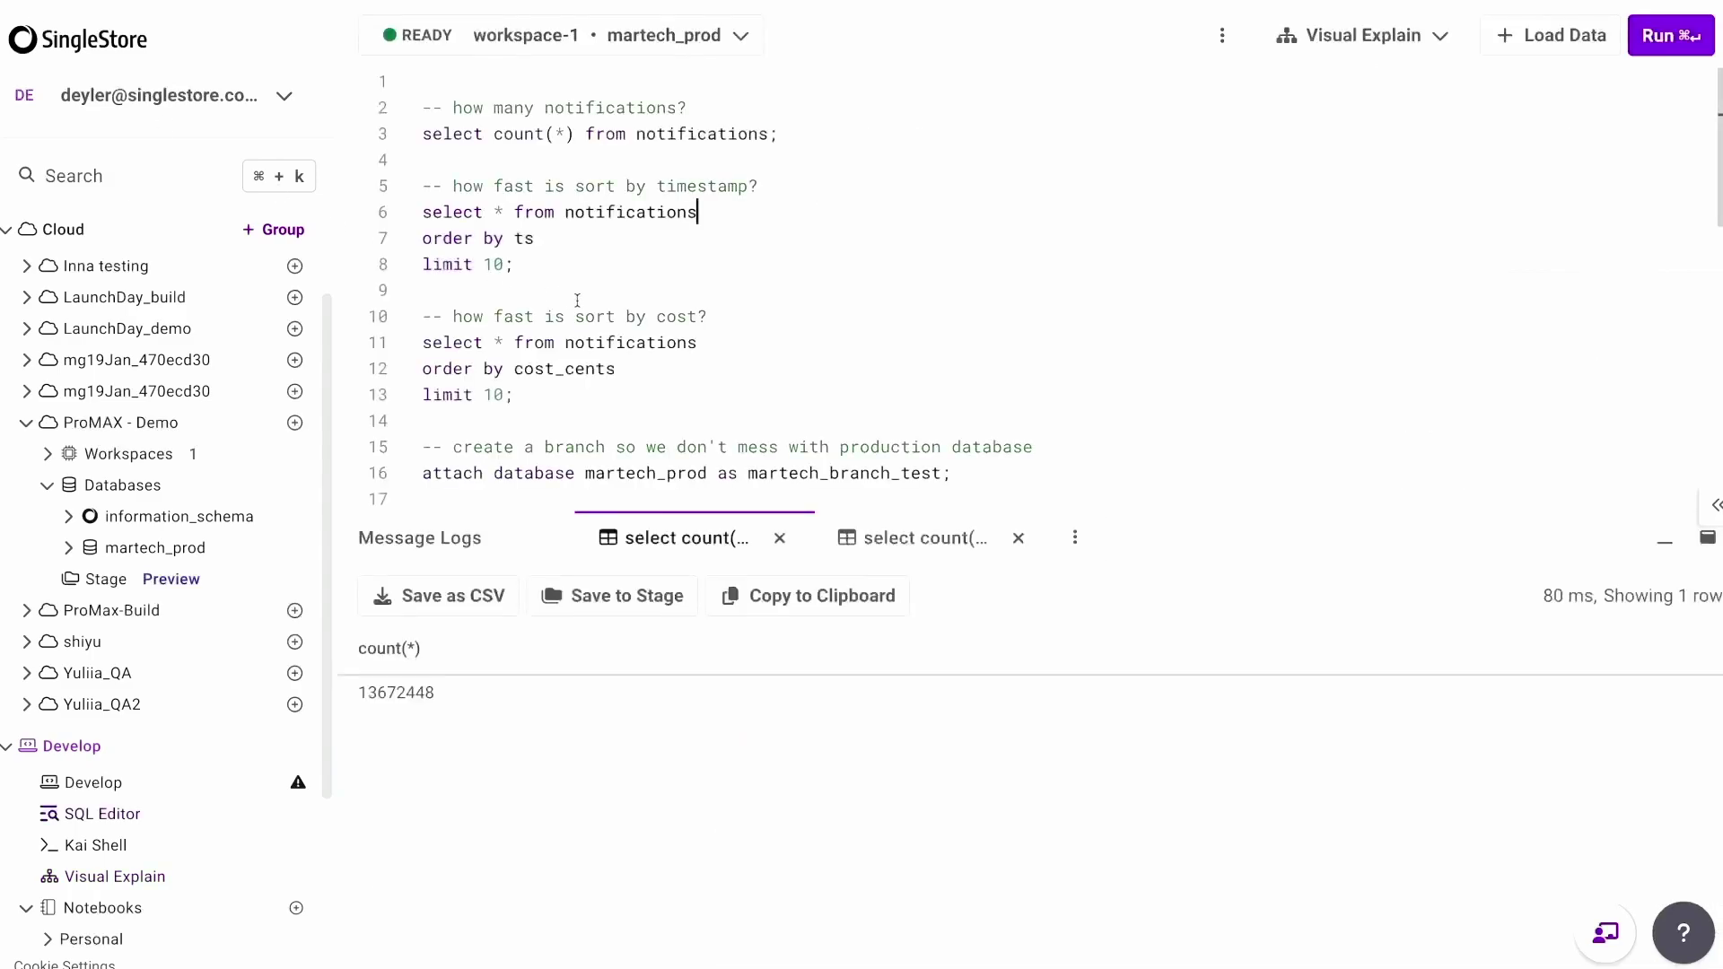
Profile the cost_cents-sorted query: 288 ms with a full columnstore scan of 13.67M rows.
click(558, 403)
click(1336, 41)
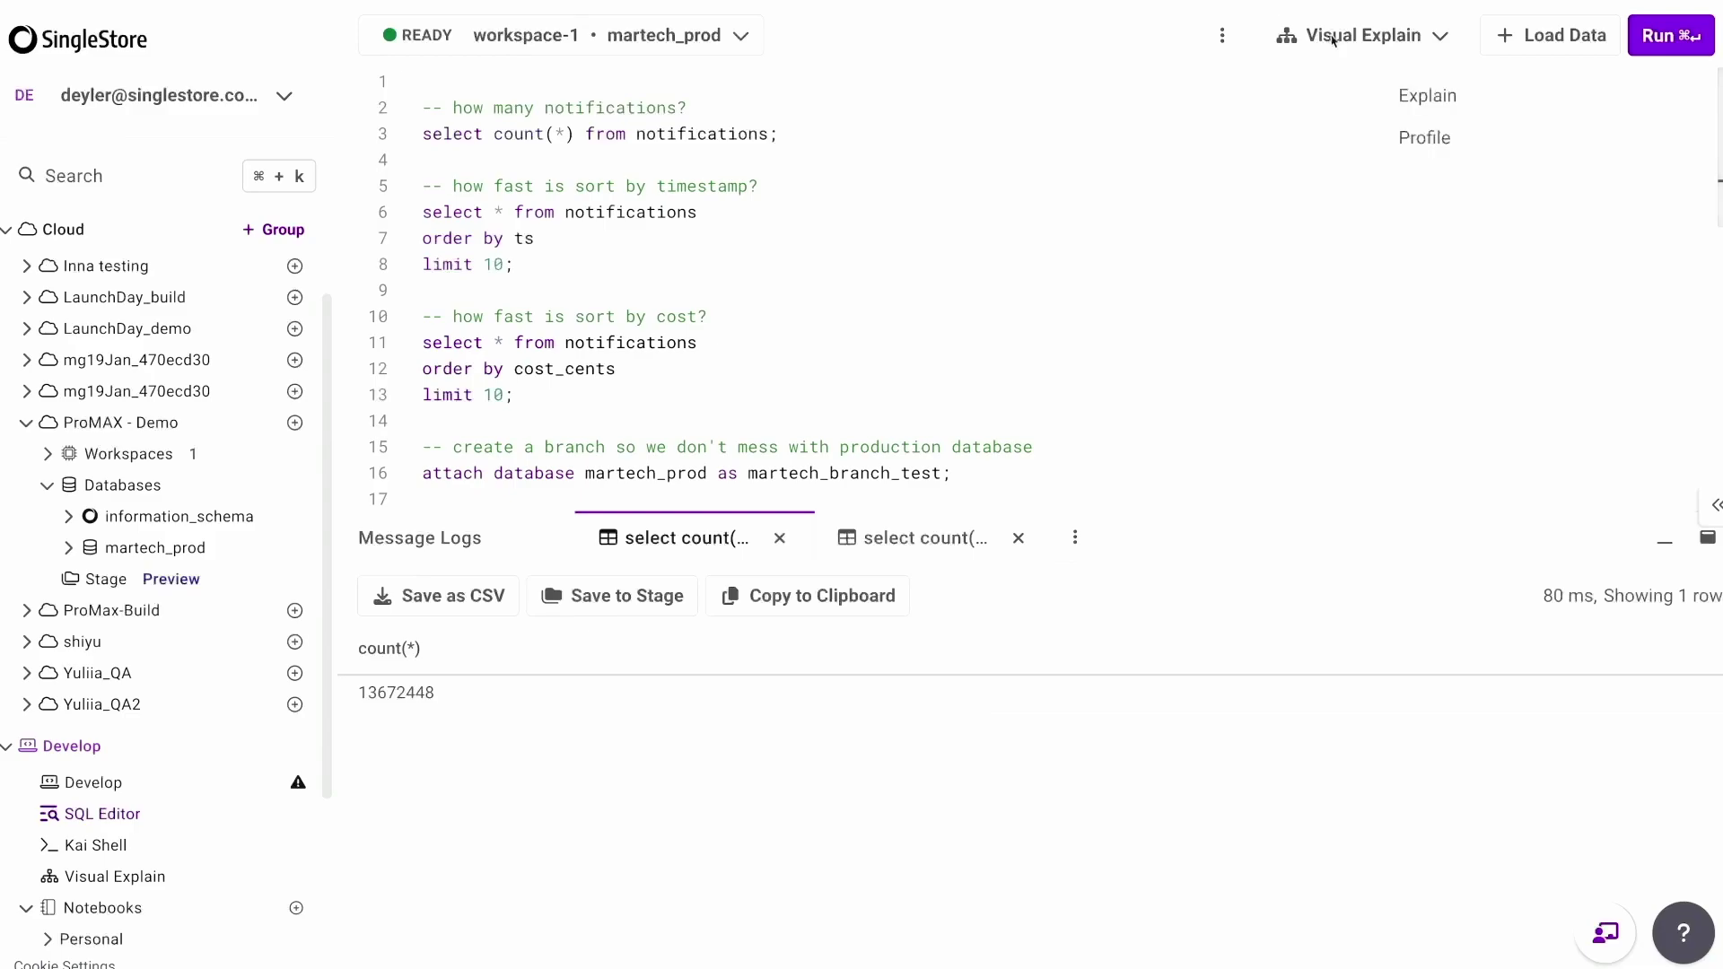
click(1418, 139)
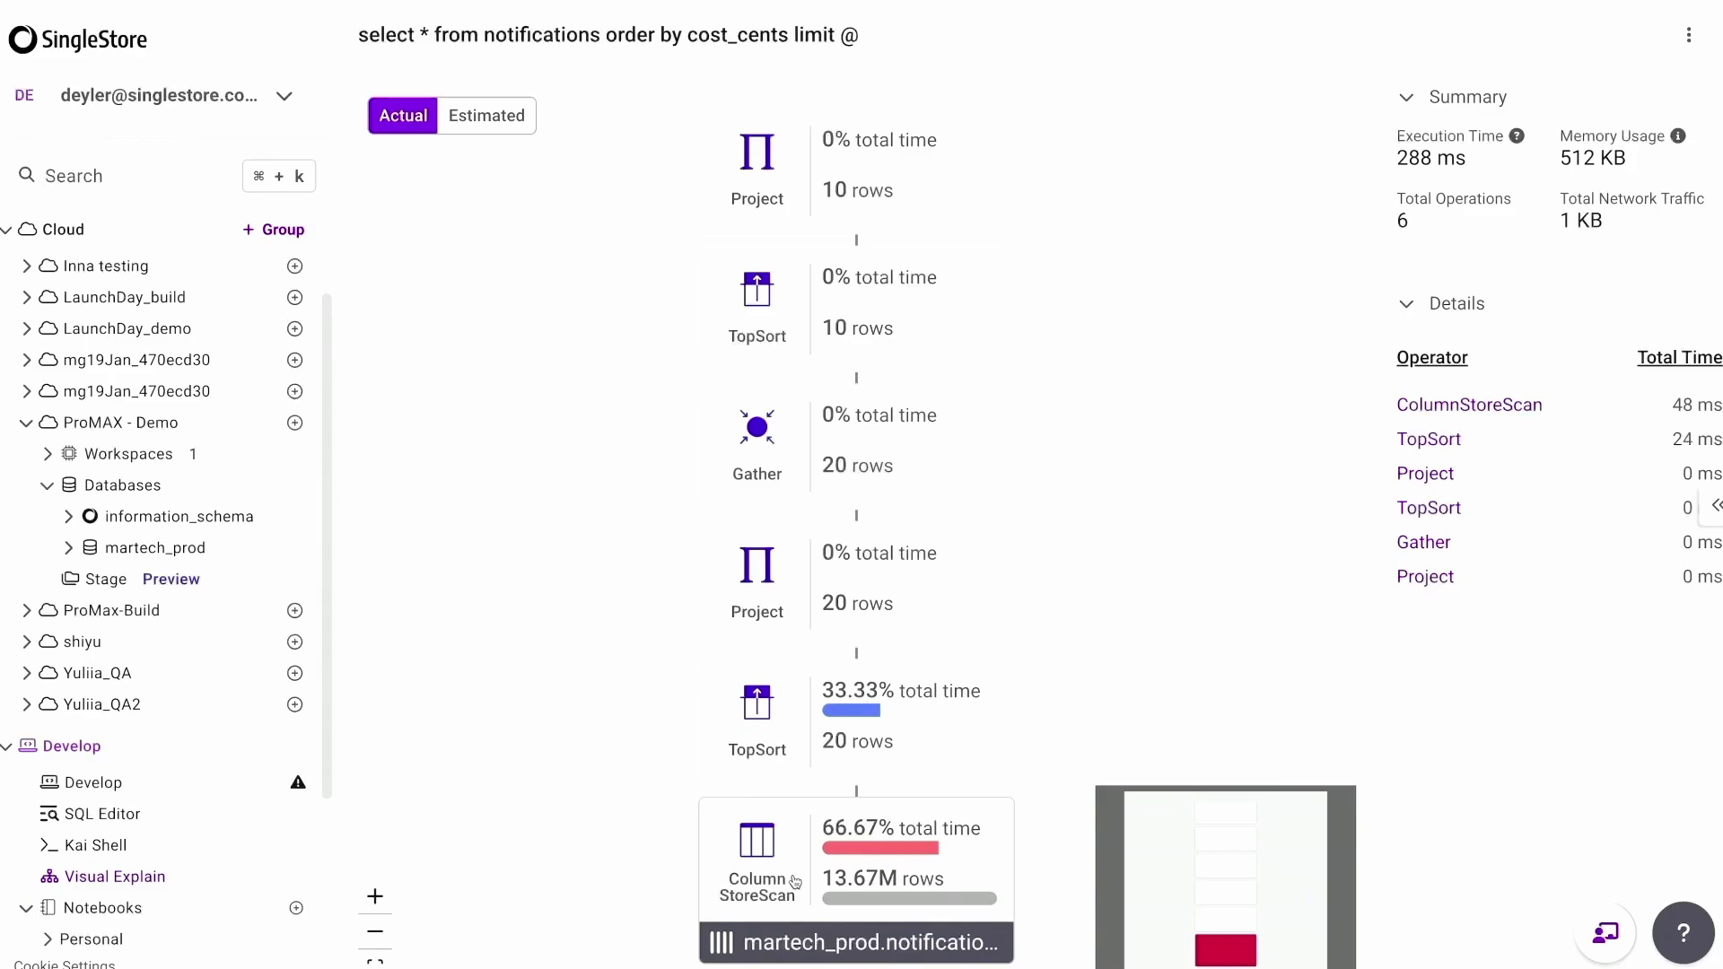
click(930, 833)
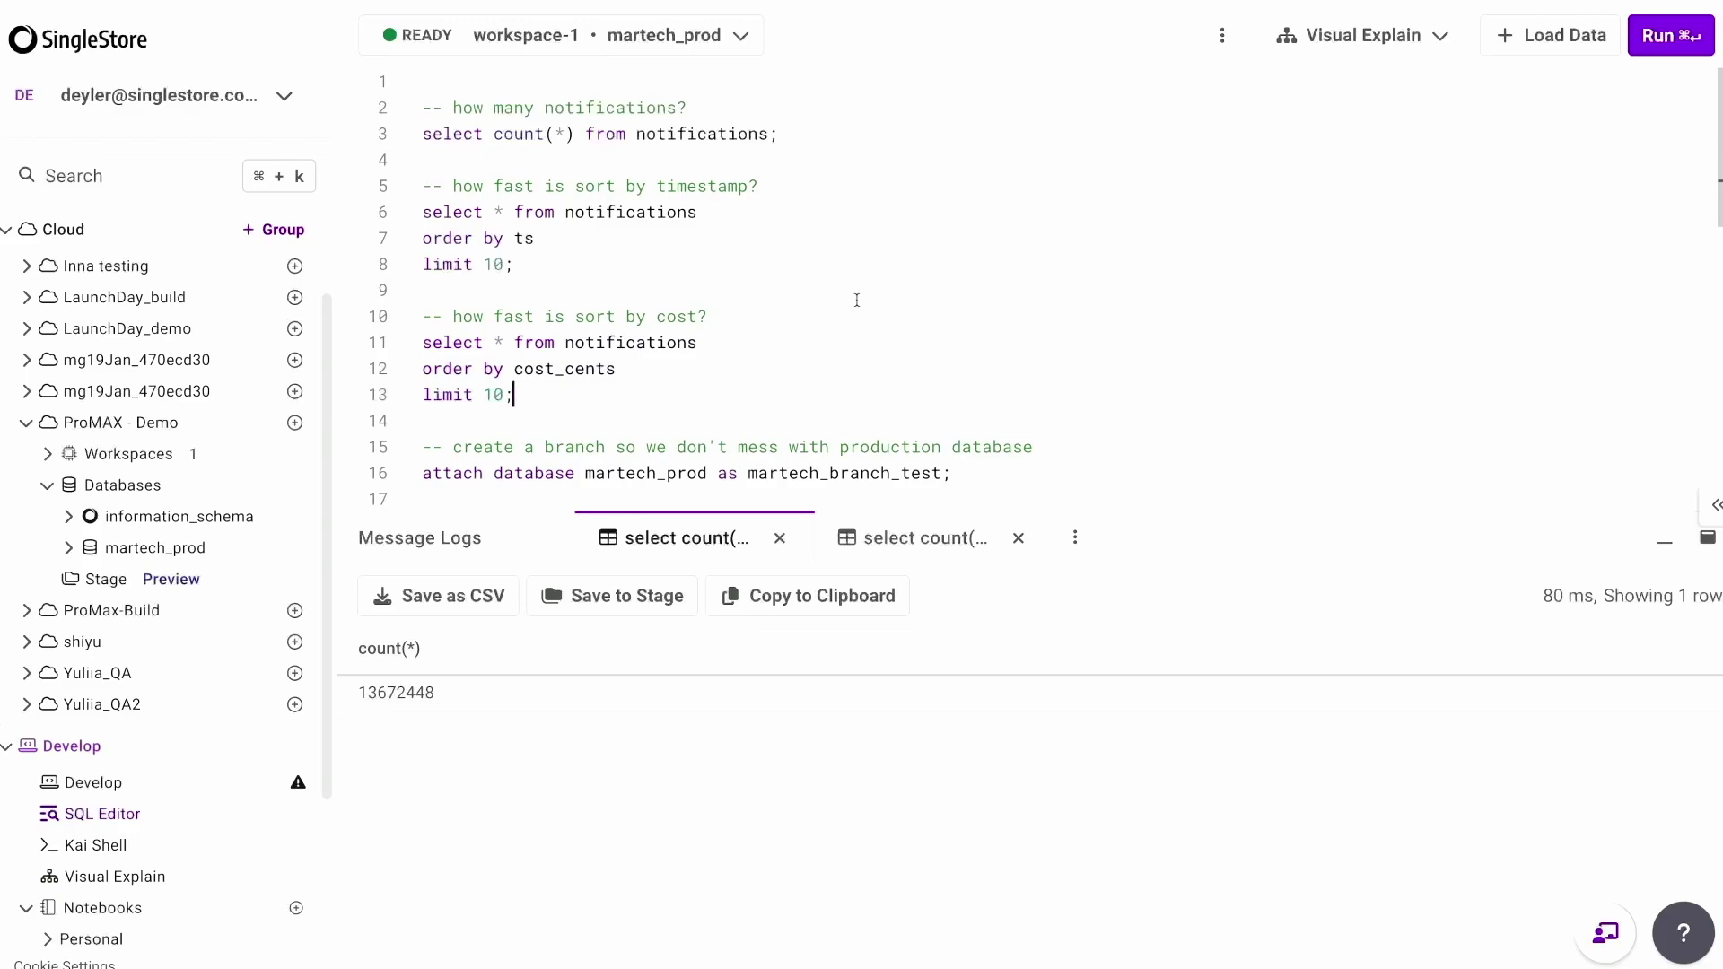
Run ATTACH DATABASE to branch martech_prod as martech_branch_test, then list the workspace databases.
scroll(857, 299, down, 2)
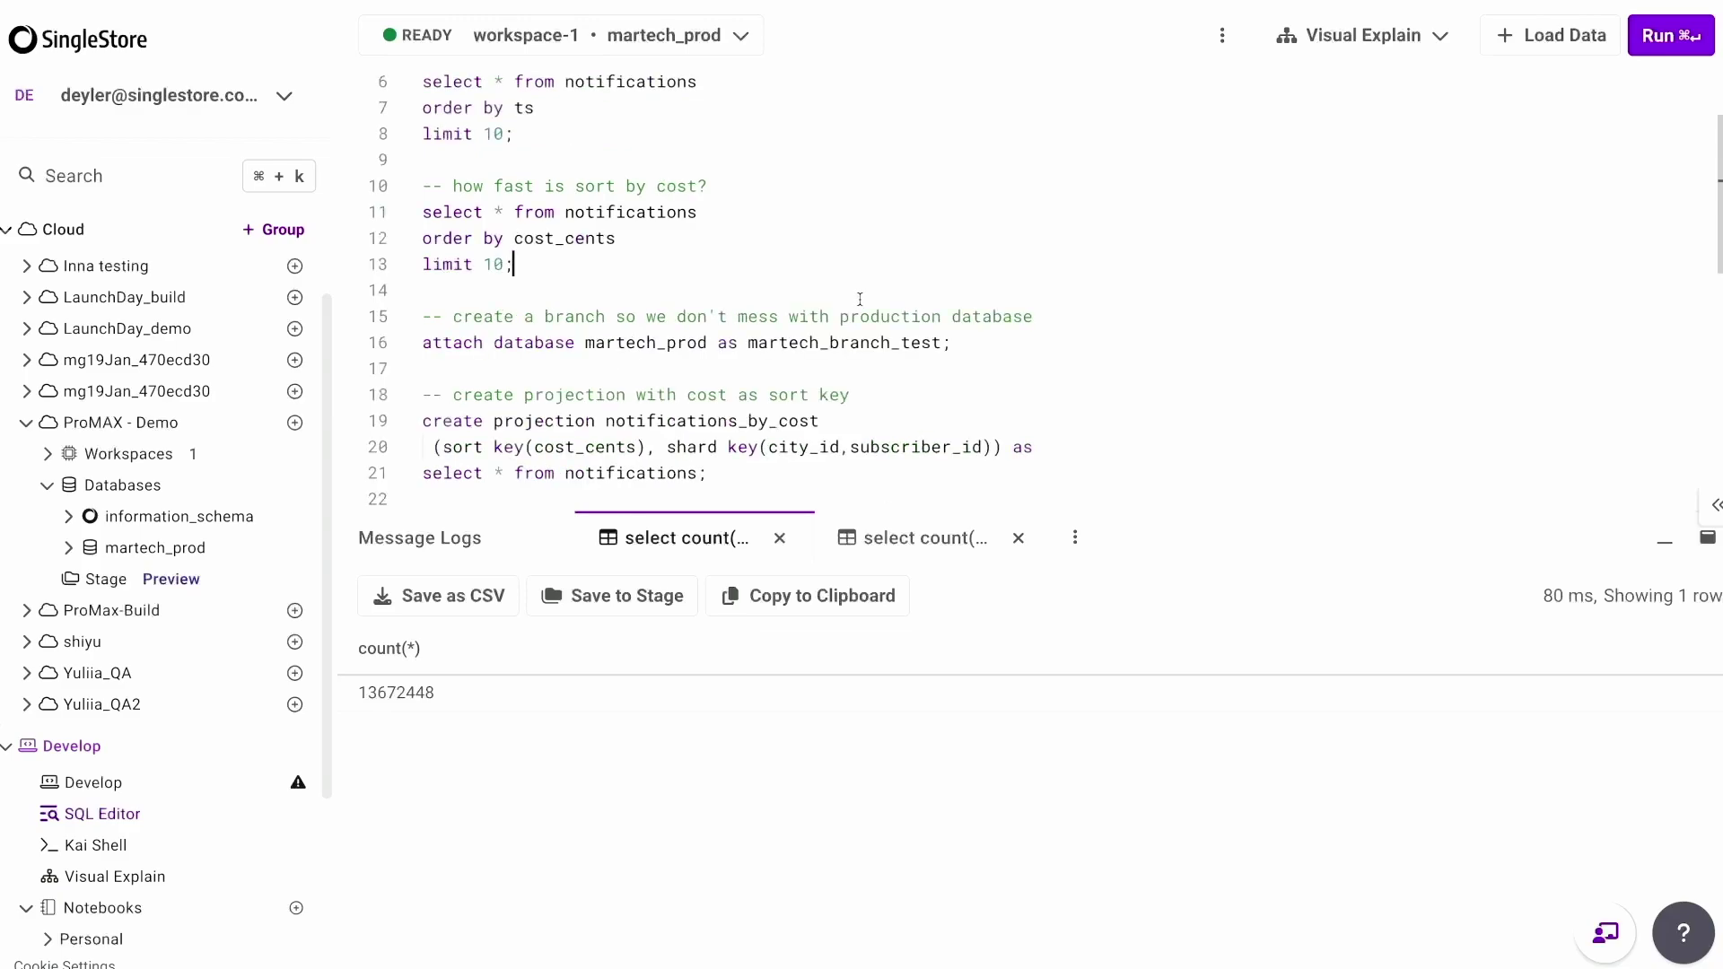
click(980, 340)
key(super+Return)
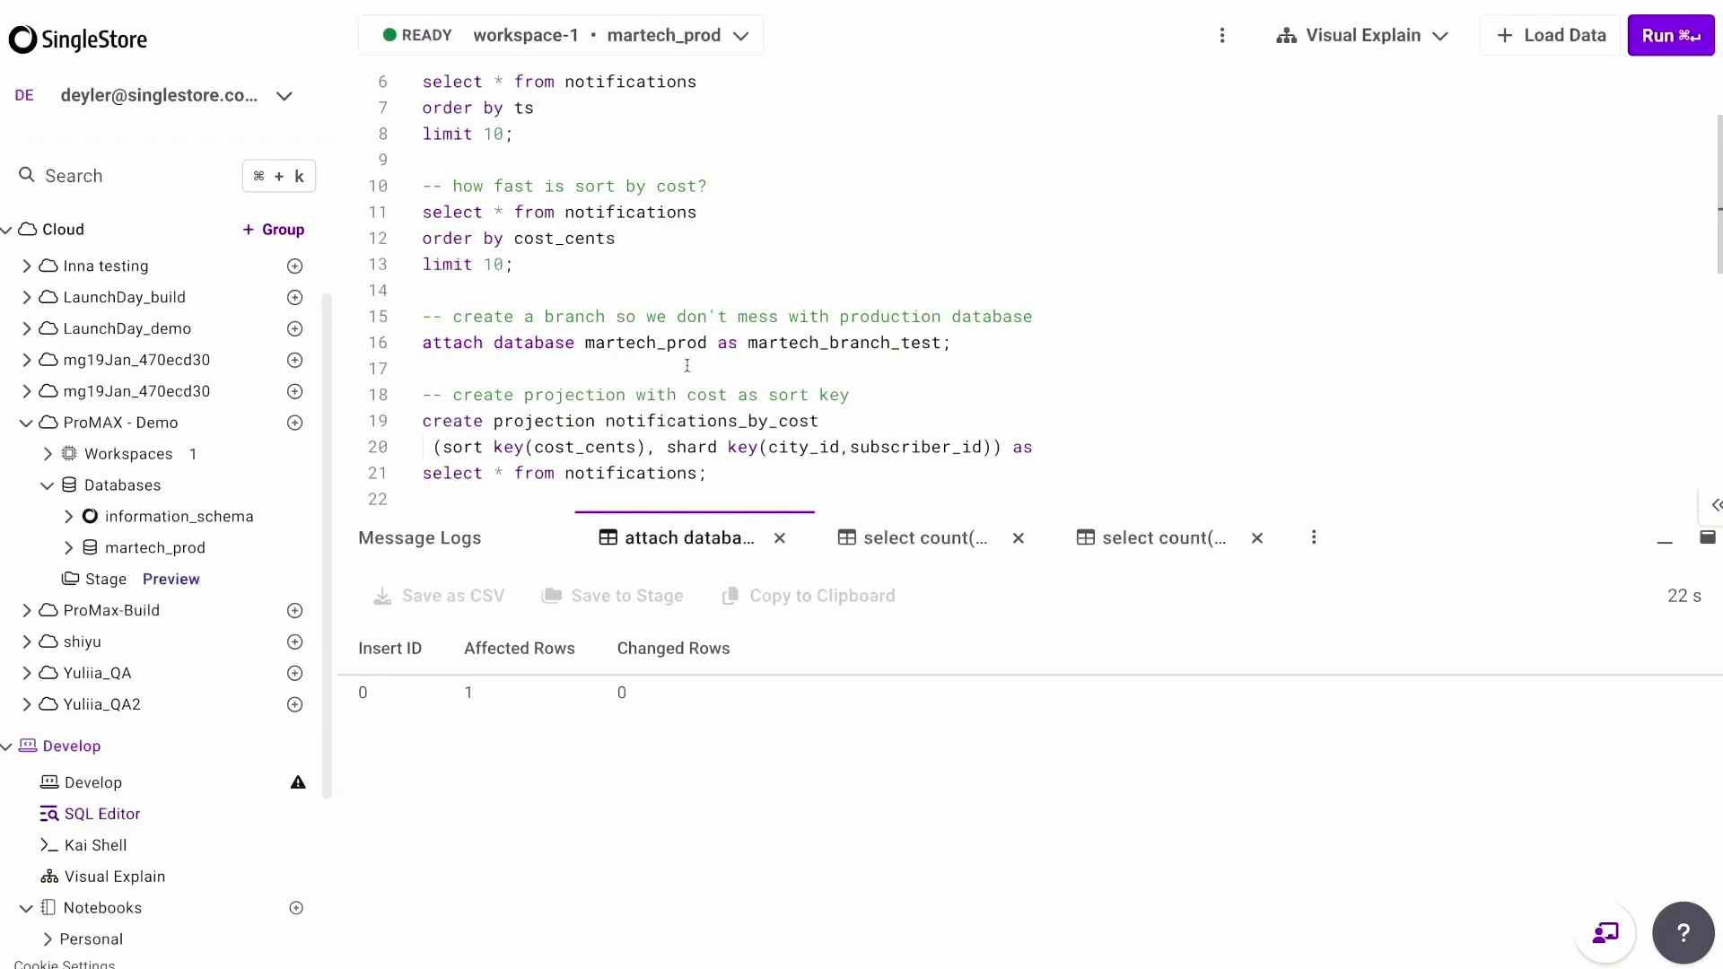
drag(176, 485, 180, 489)
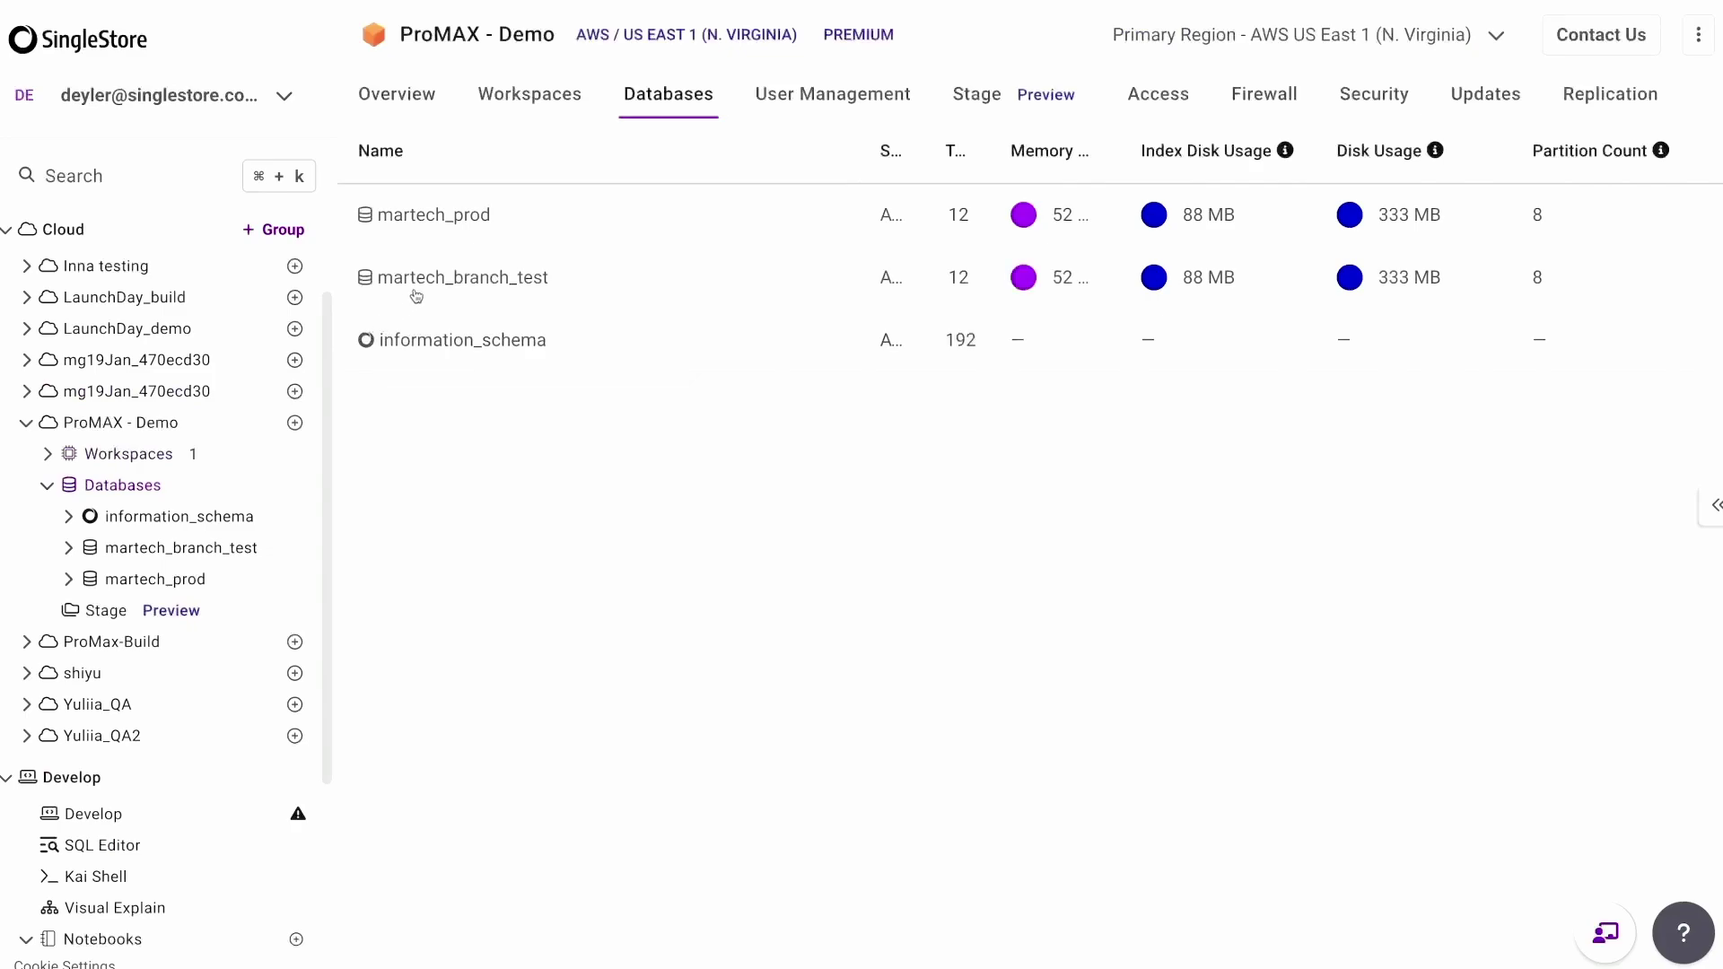
Check that martech_branch_test holds its 12 tables, then return to the SQL editor.
click(425, 293)
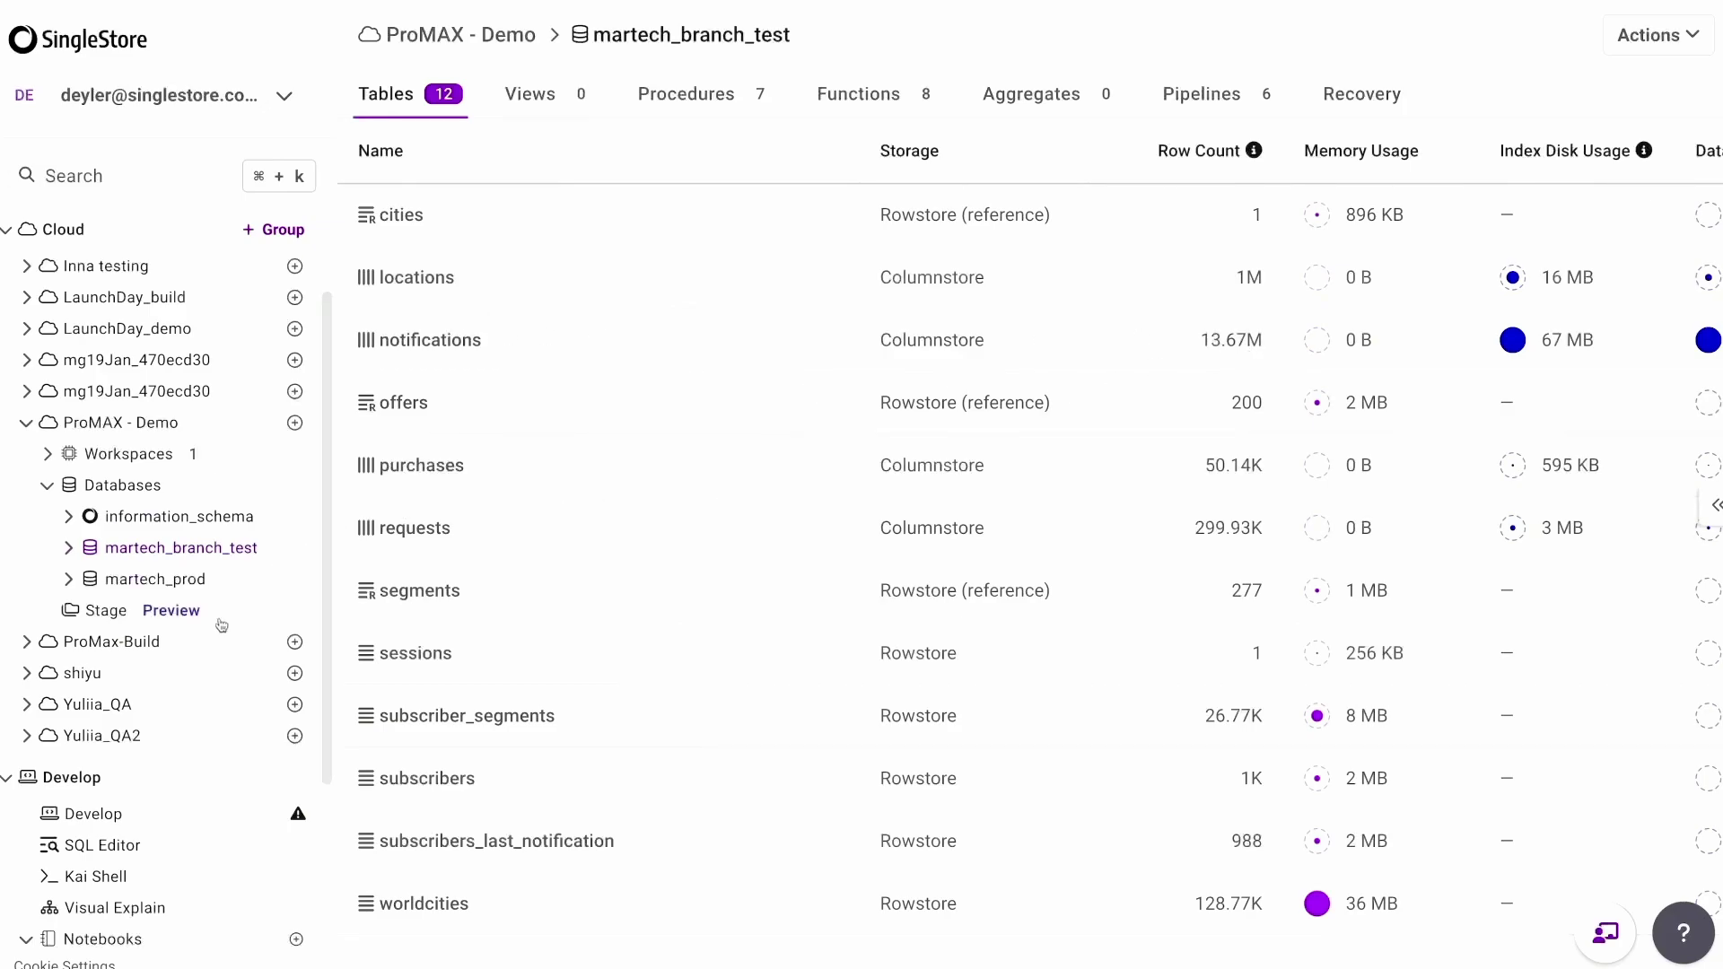
click(121, 844)
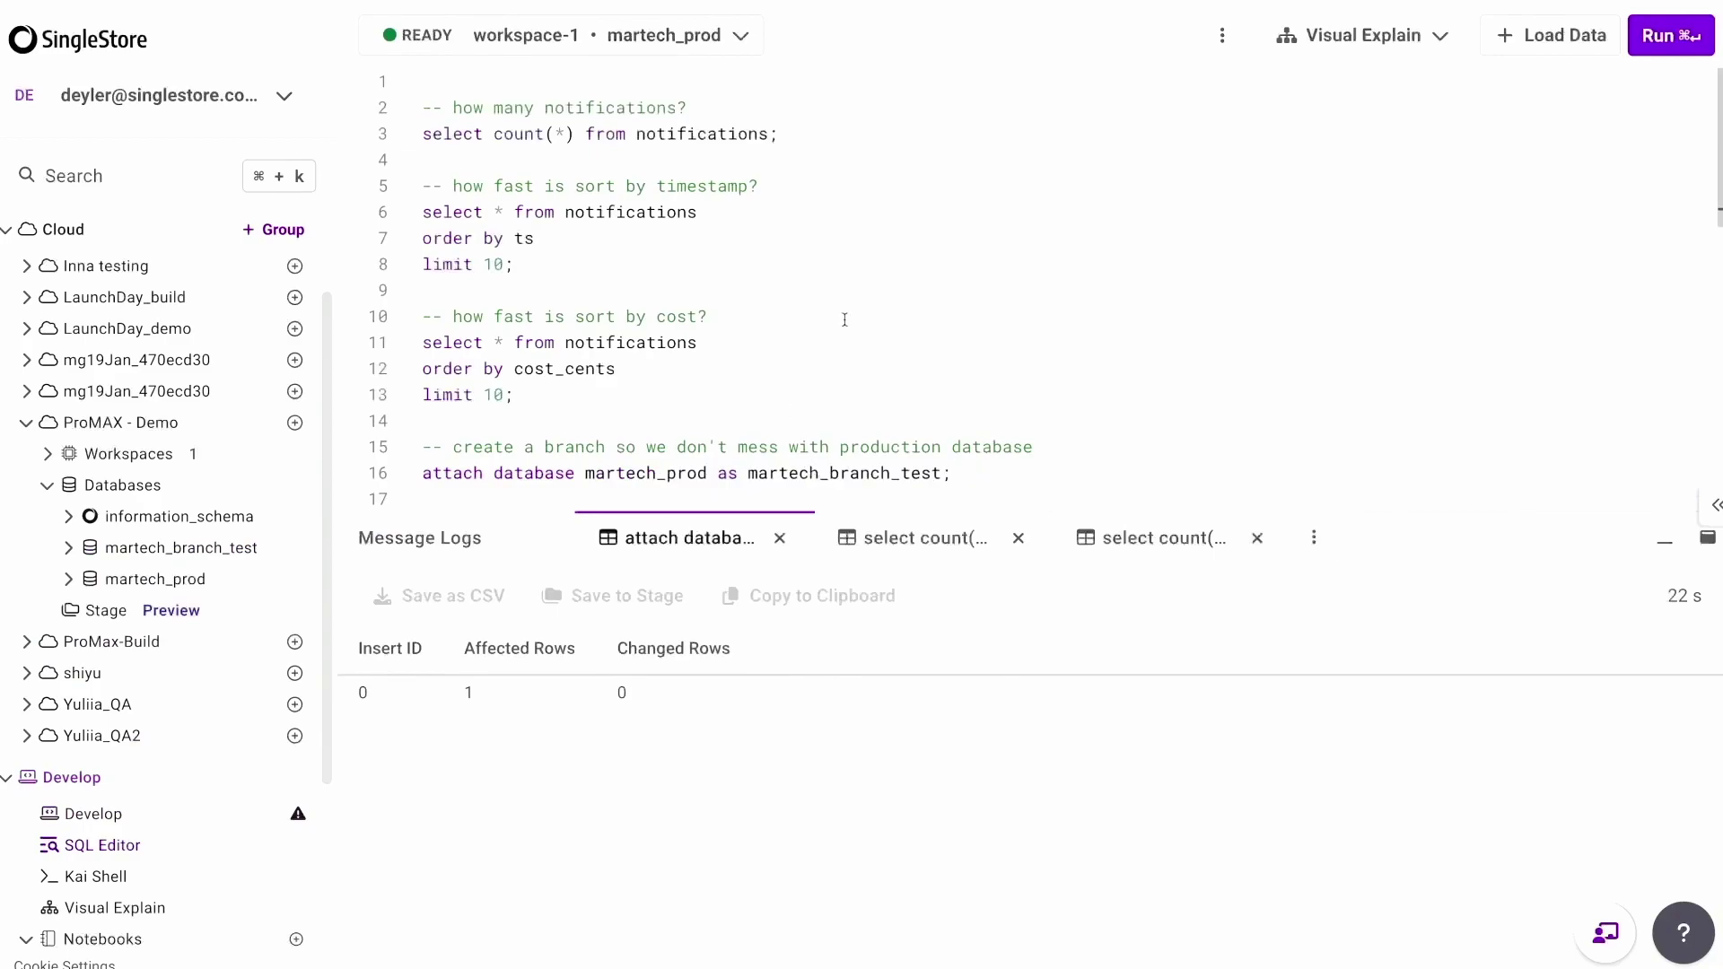
Run CREATE PROJECTION notifications_by_cost sorted by cost_cents, filling 13672448 rows.
text(-- create projection with cost as sort key create projection notifications_by_cost  (sort key(cost_cents), shard key(city_id,subscriber_id)) as select * from notifications;)
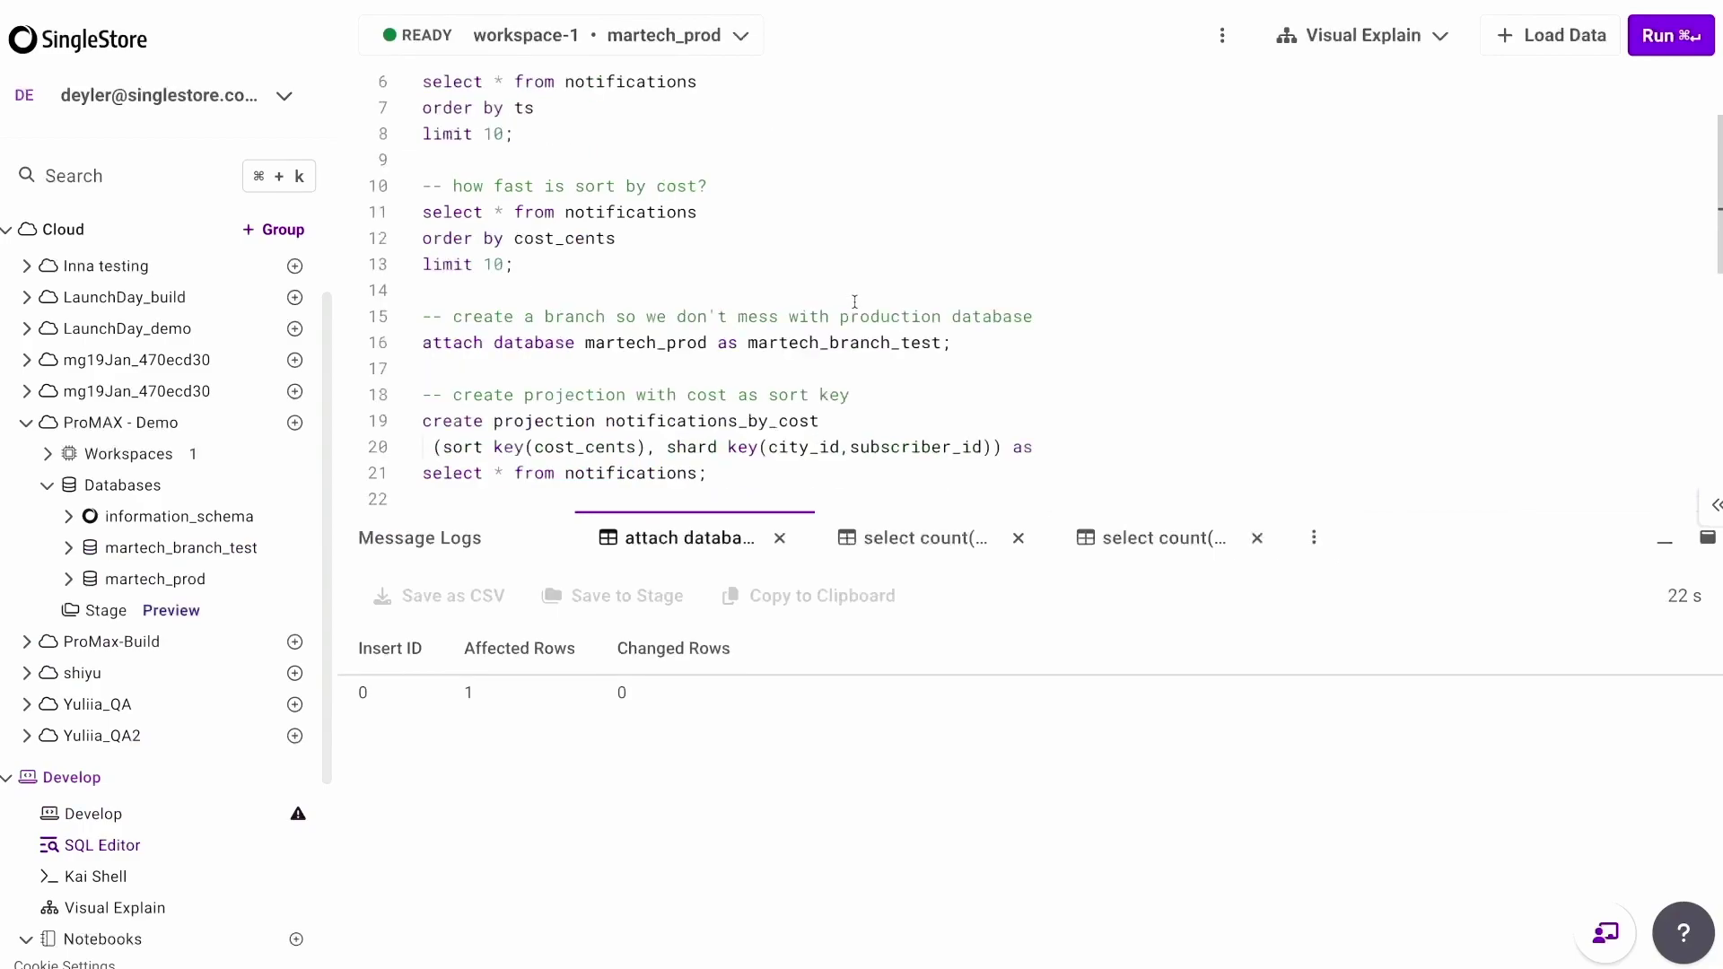
scroll(855, 302, down, 2)
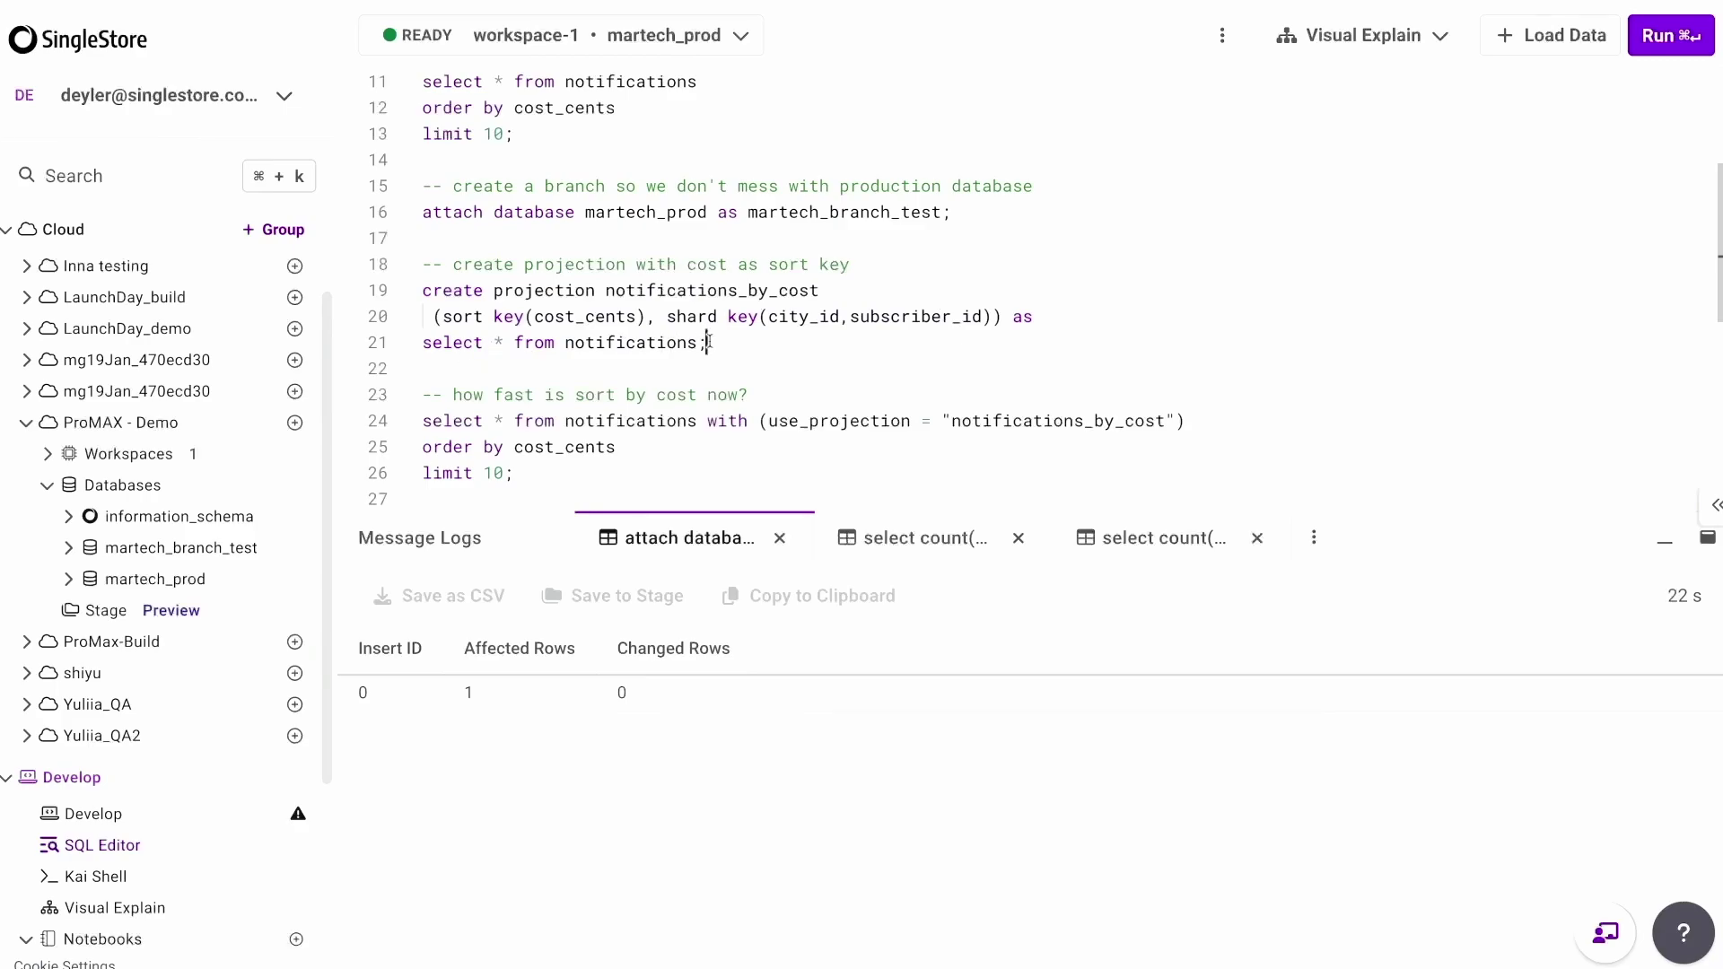
key(super+Return)
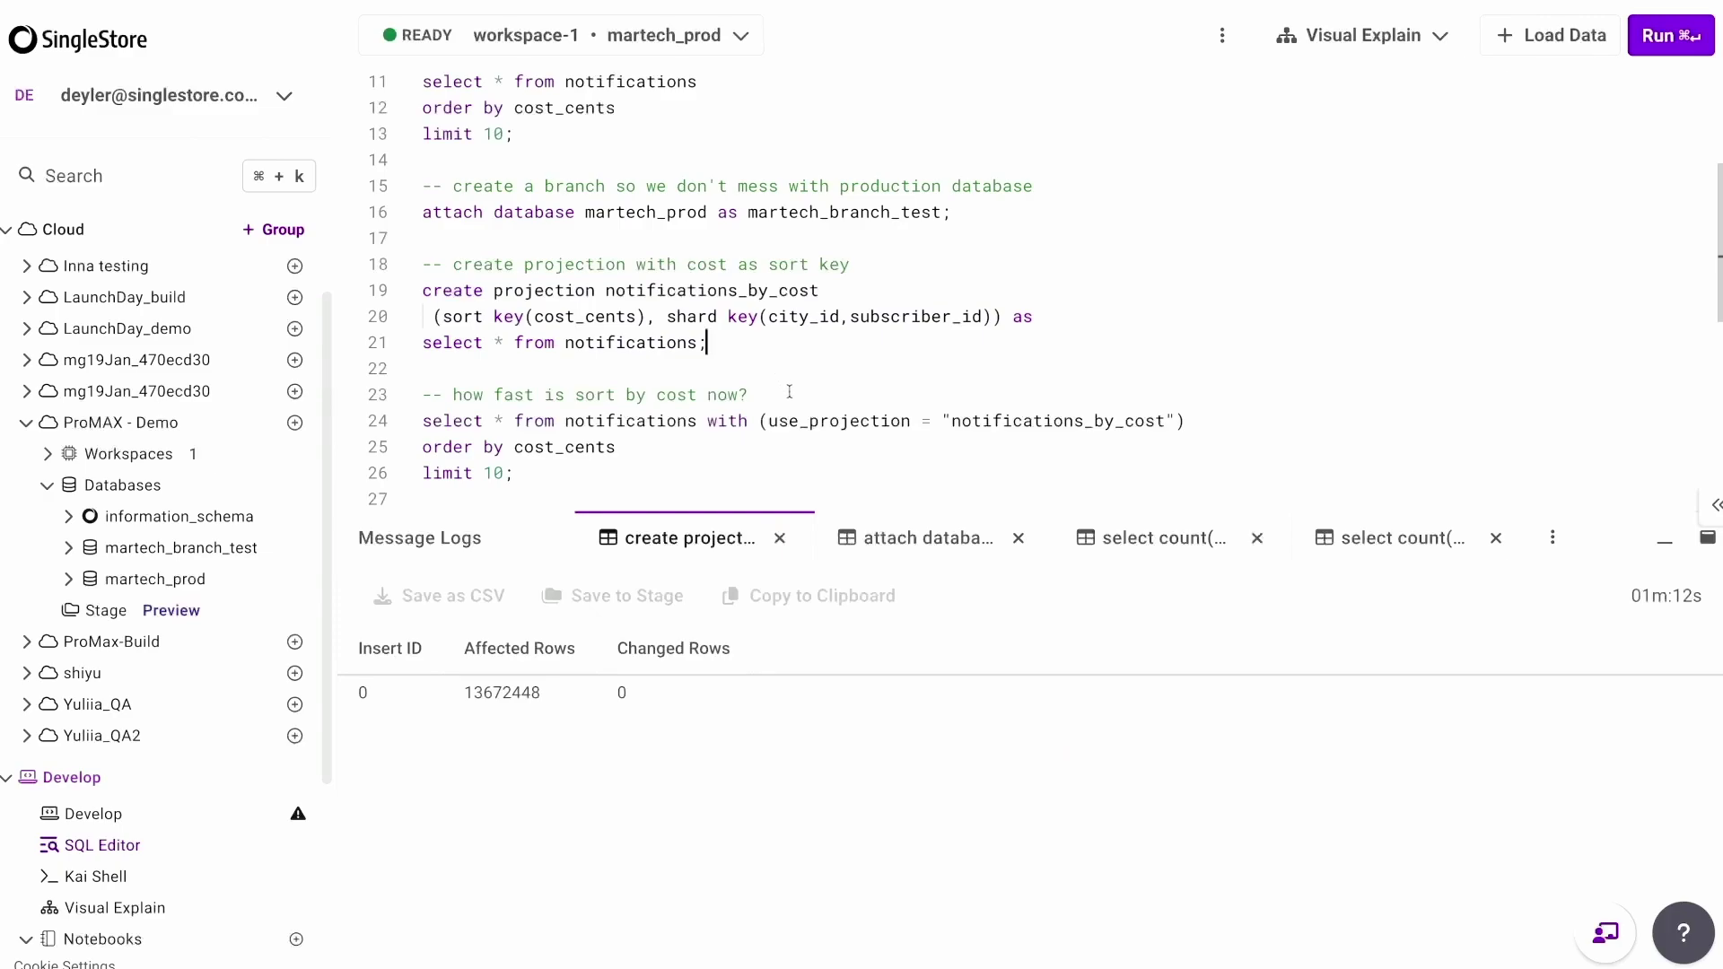
click(723, 473)
Profile the projection-based cost query without compile time and read its Projection Scan details.
click(1328, 41)
click(1405, 132)
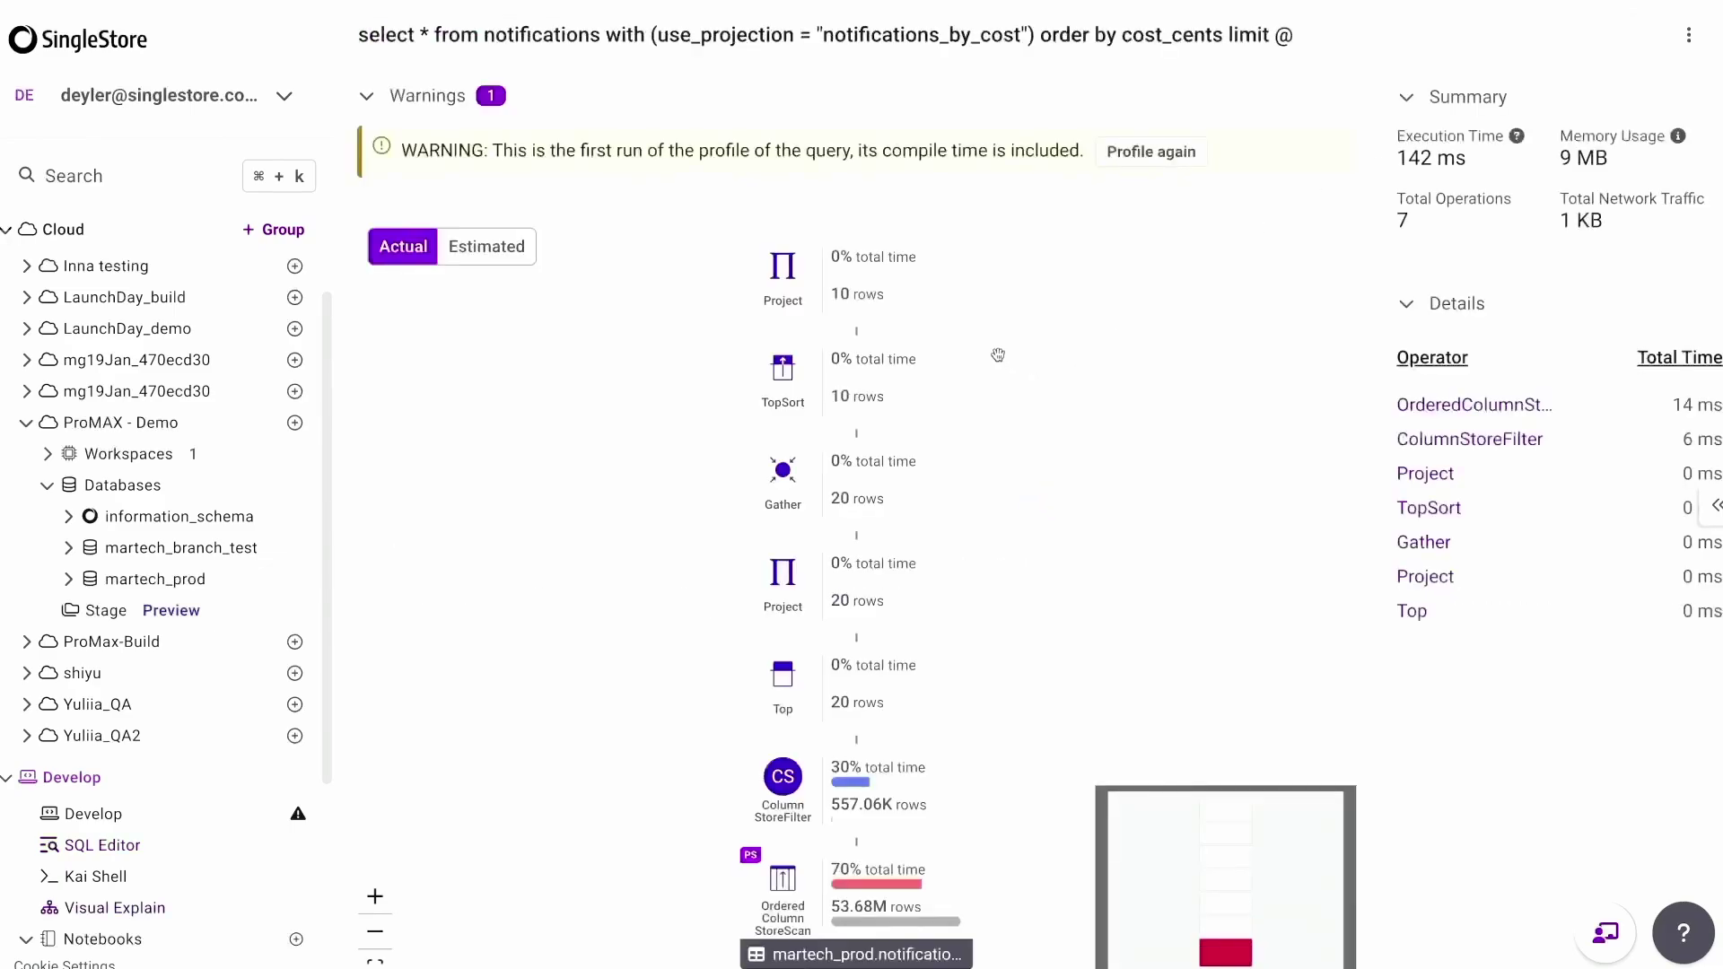
click(1151, 152)
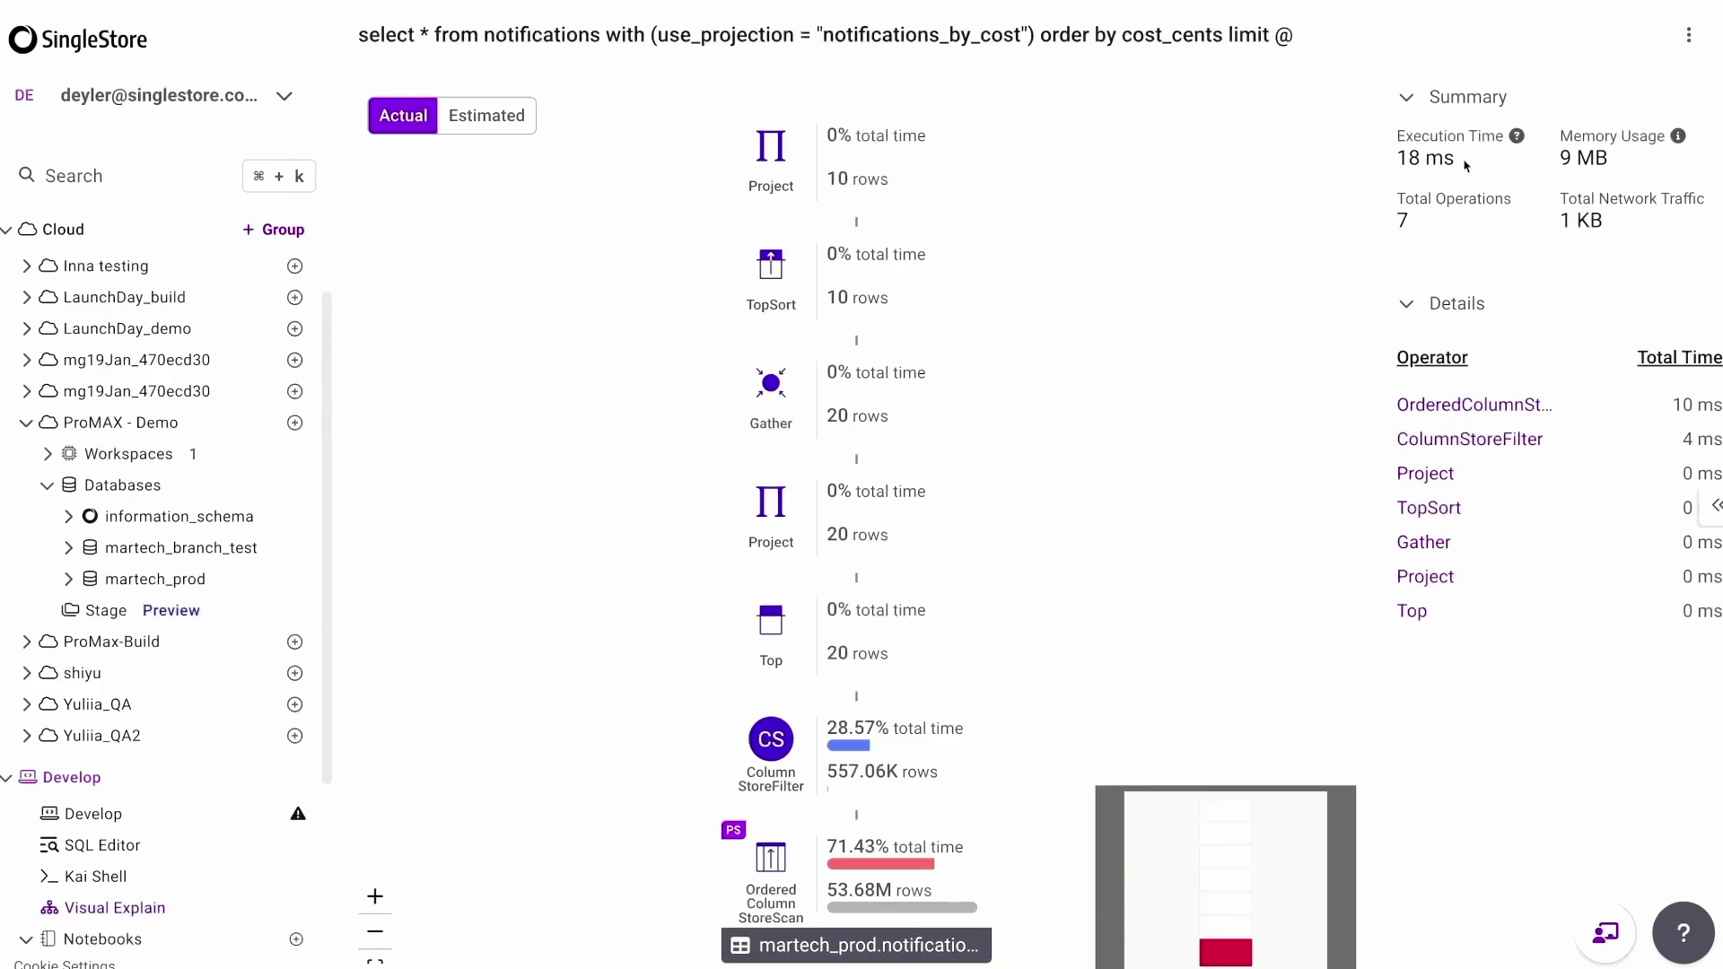
click(844, 852)
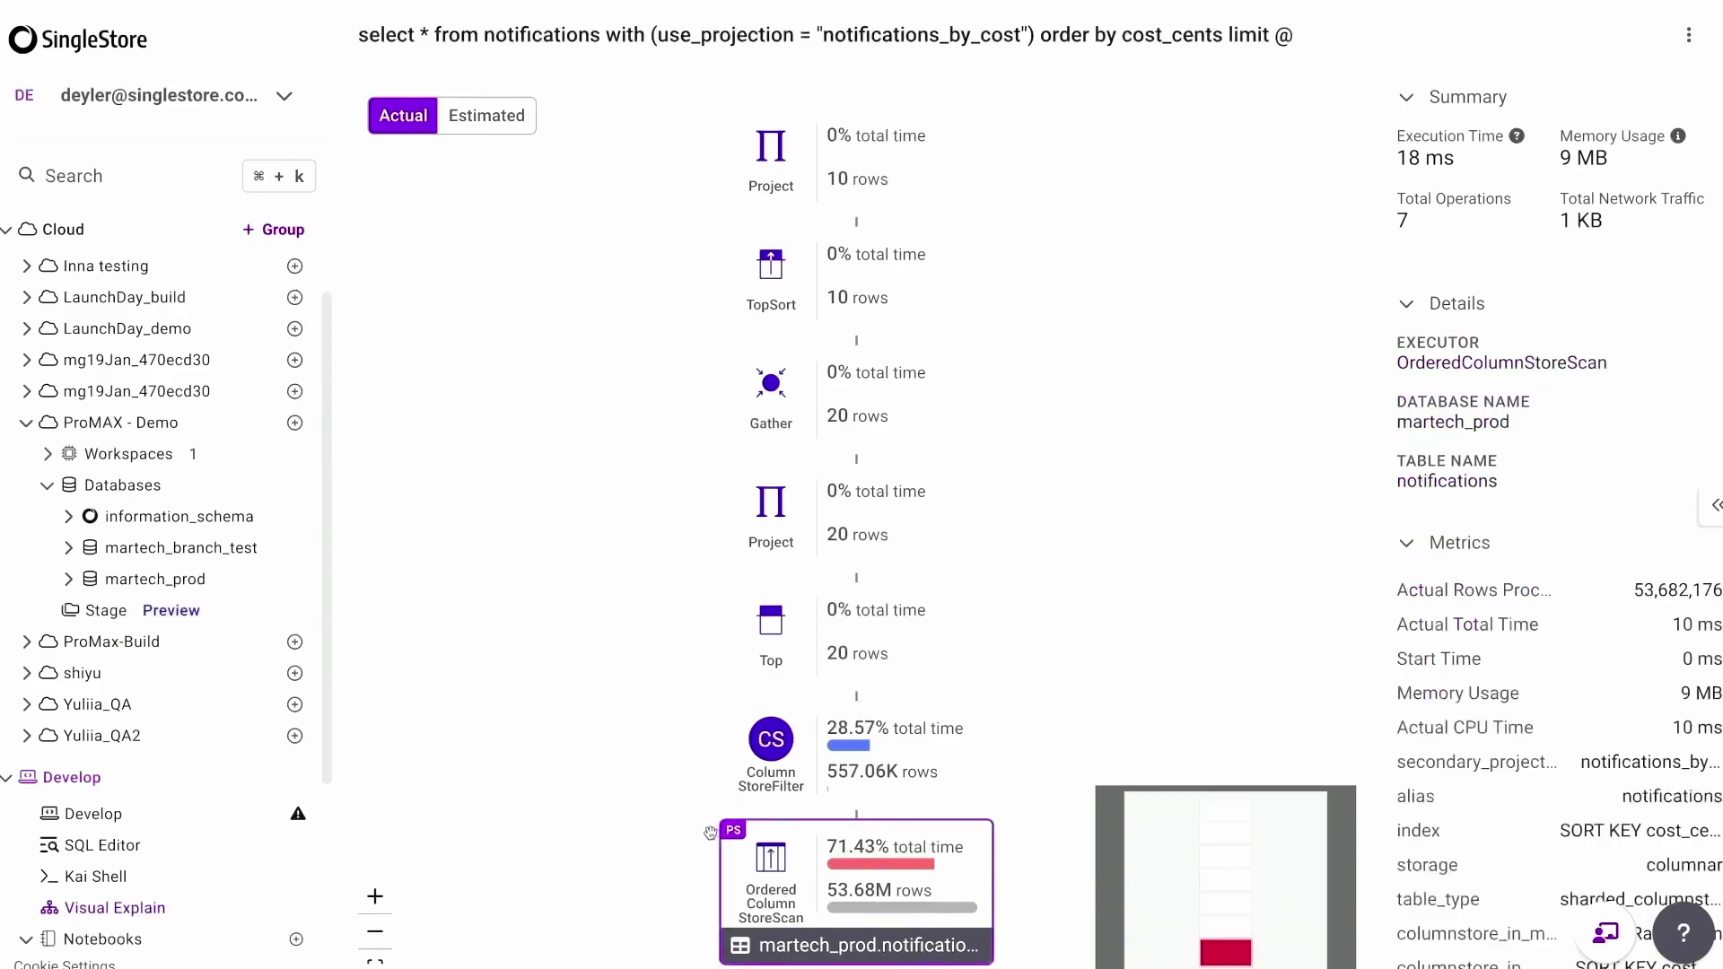
mouse_move(733, 836)
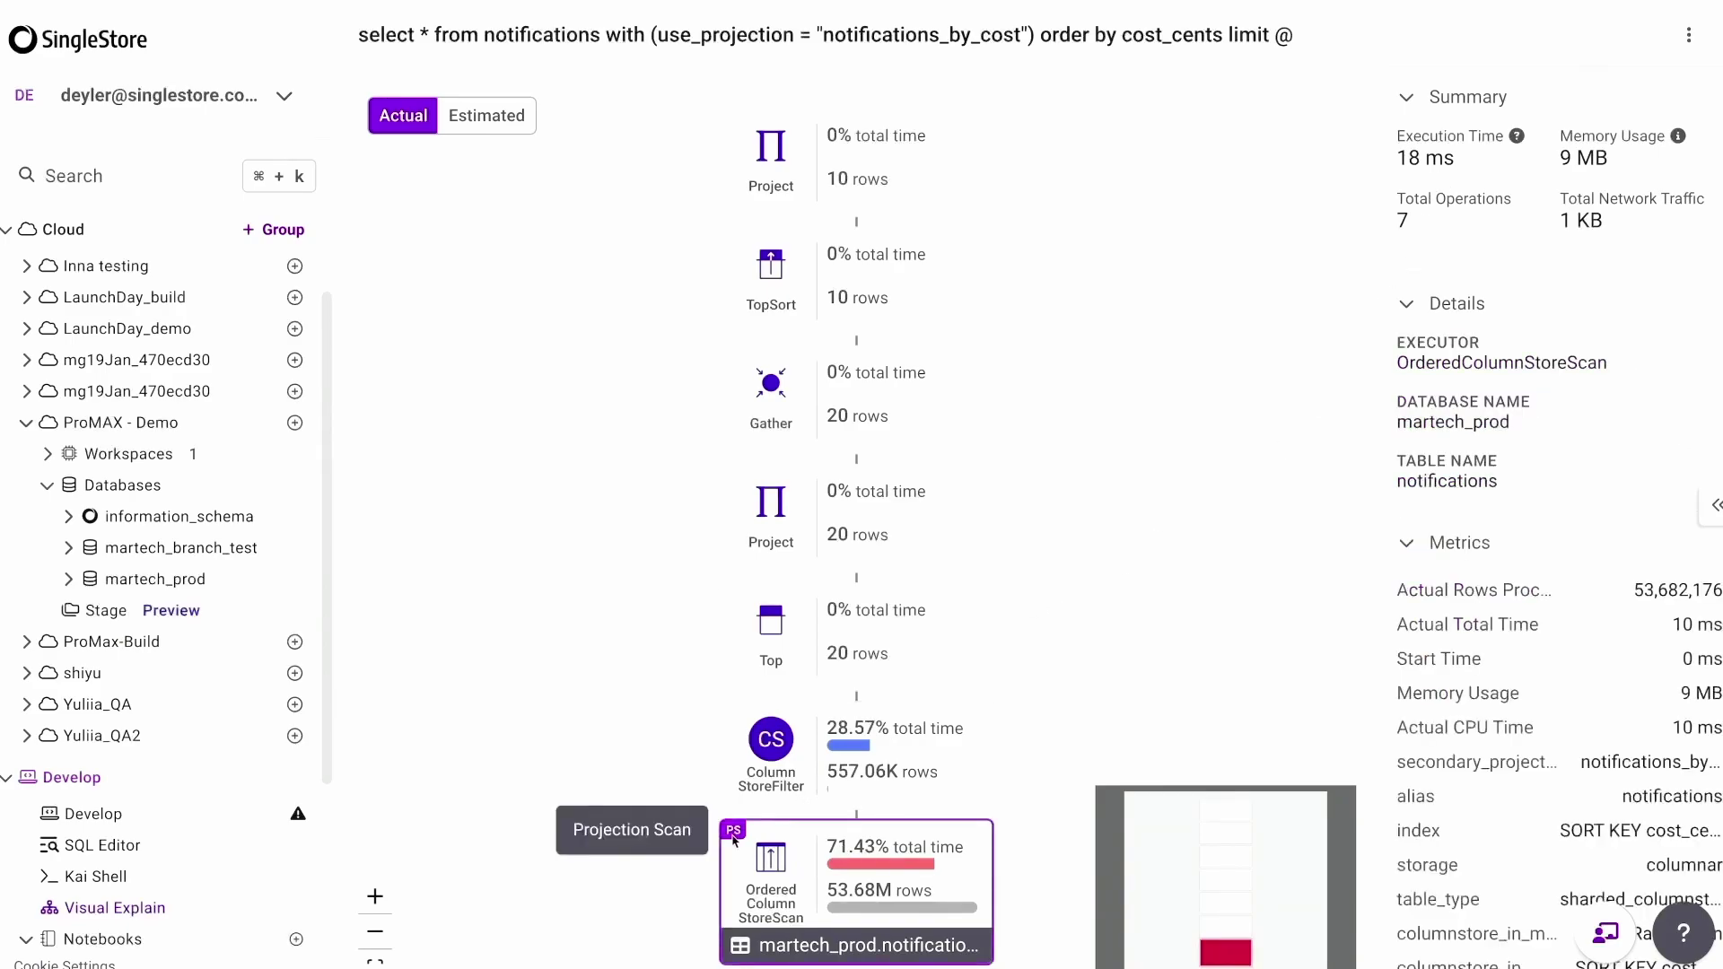
scroll(1526, 575, down, 1)
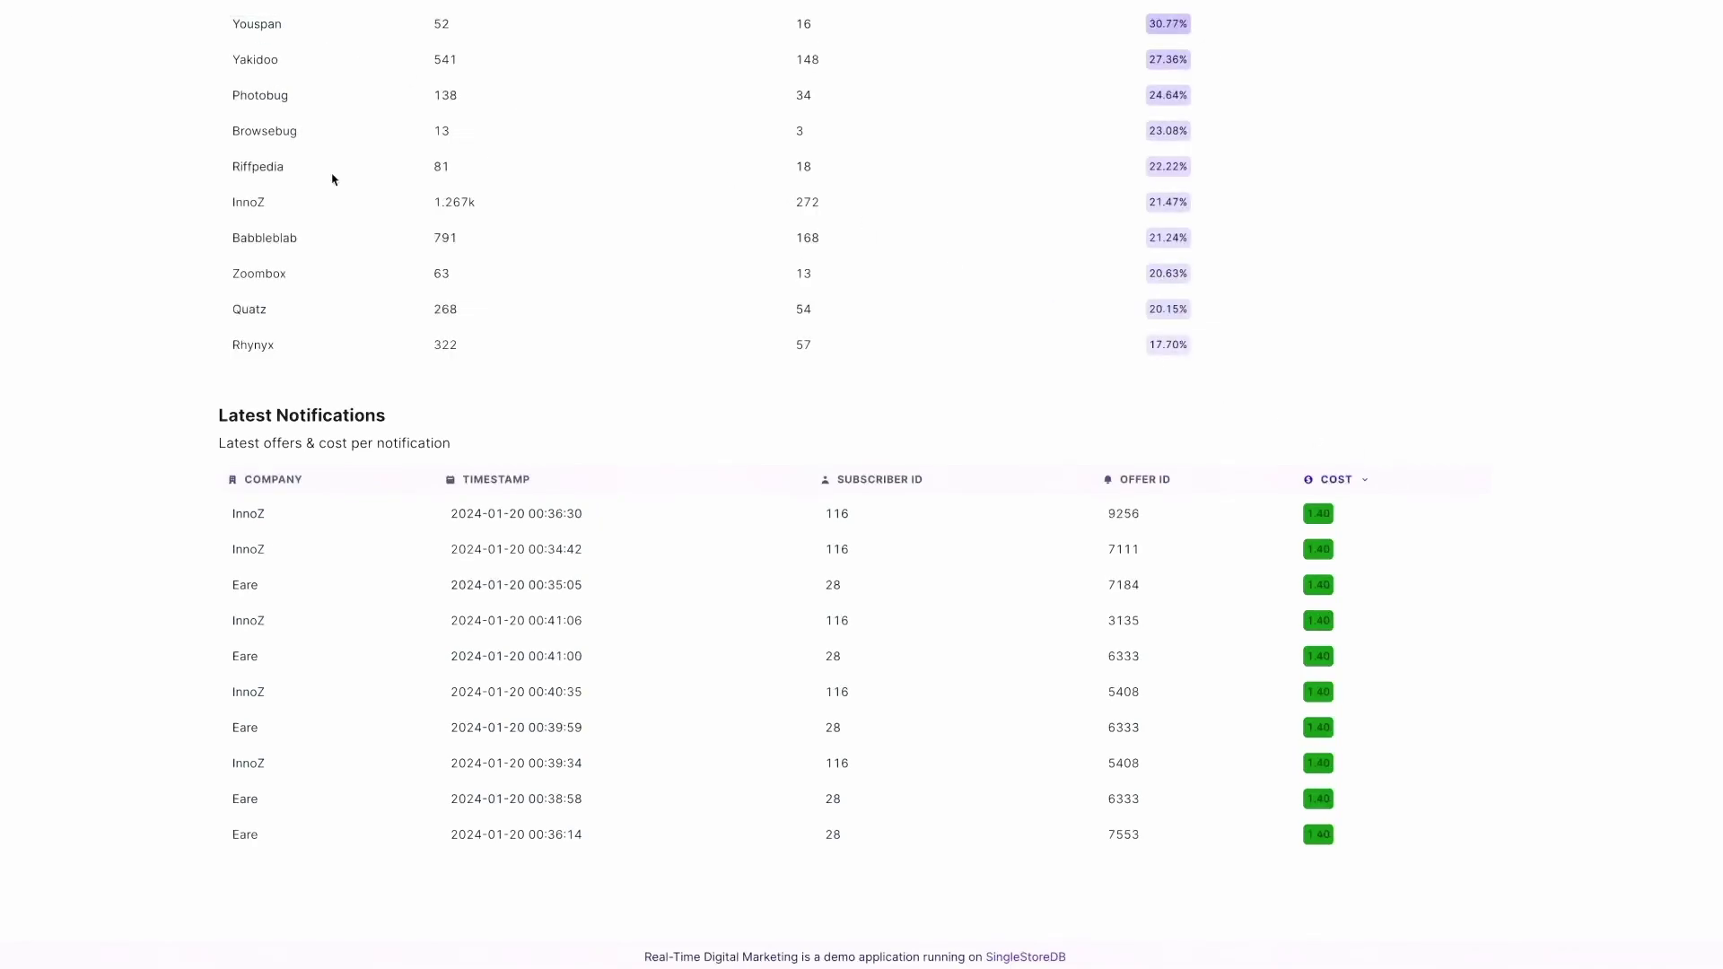
Scroll the Analytics page to review Top Performing Customers and Latest Notifications.
scroll(356, 187, up, 7)
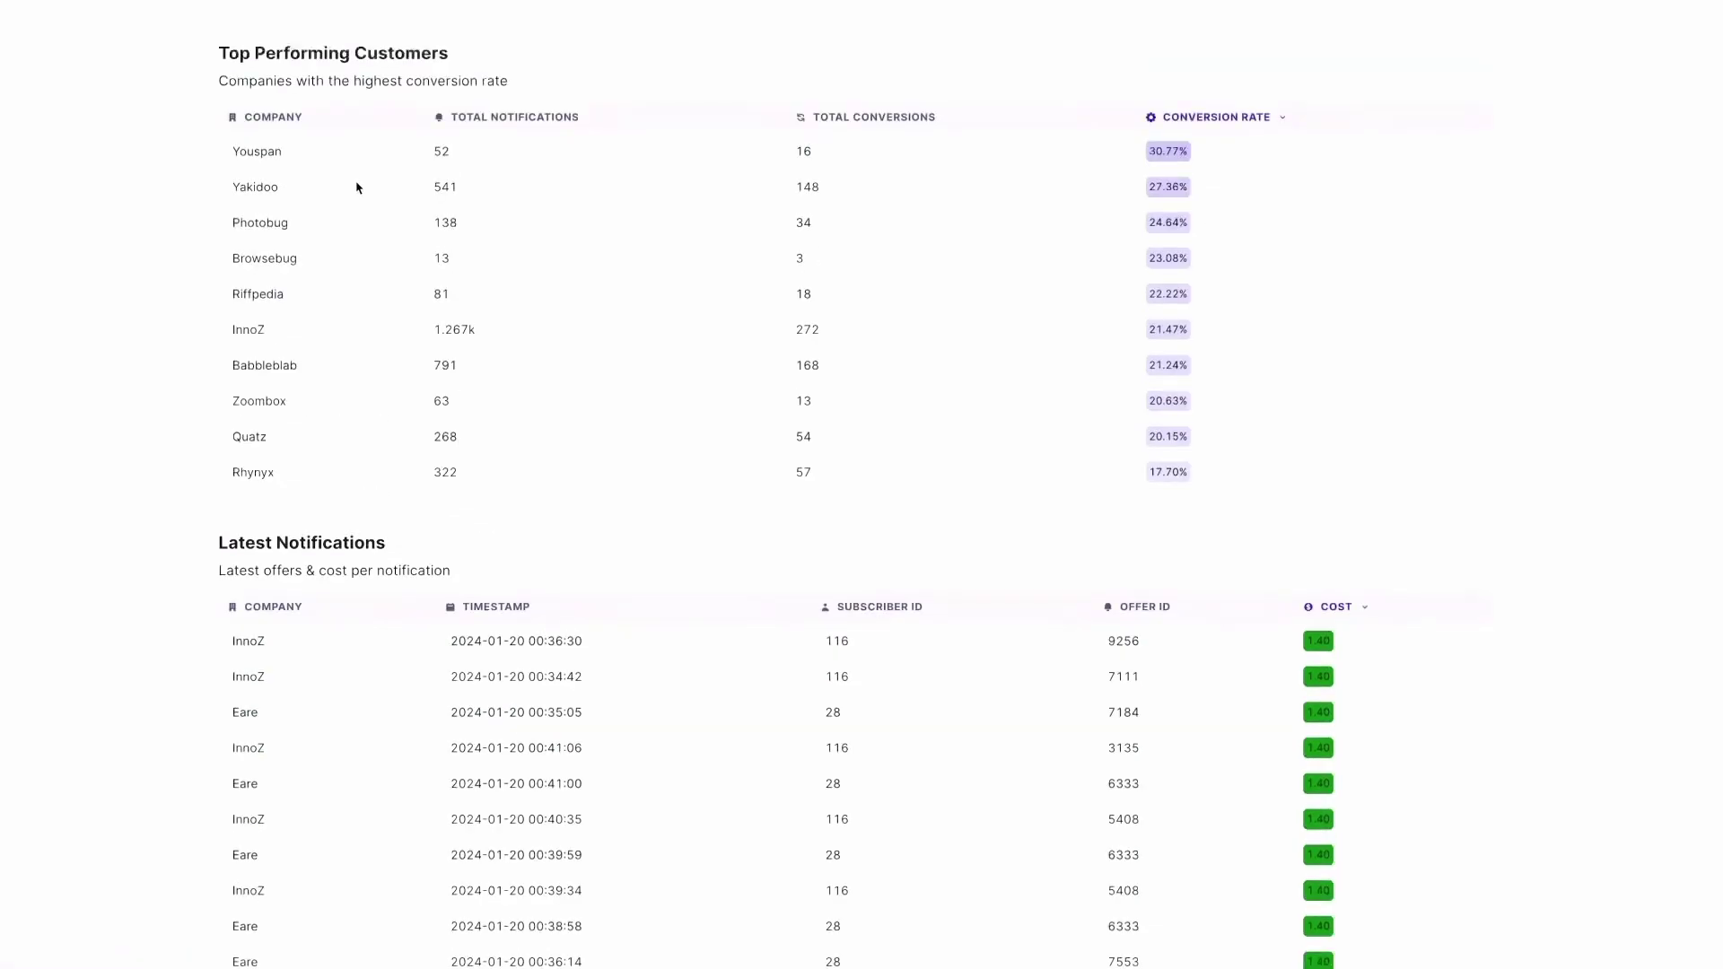
scroll(358, 186, up, 2)
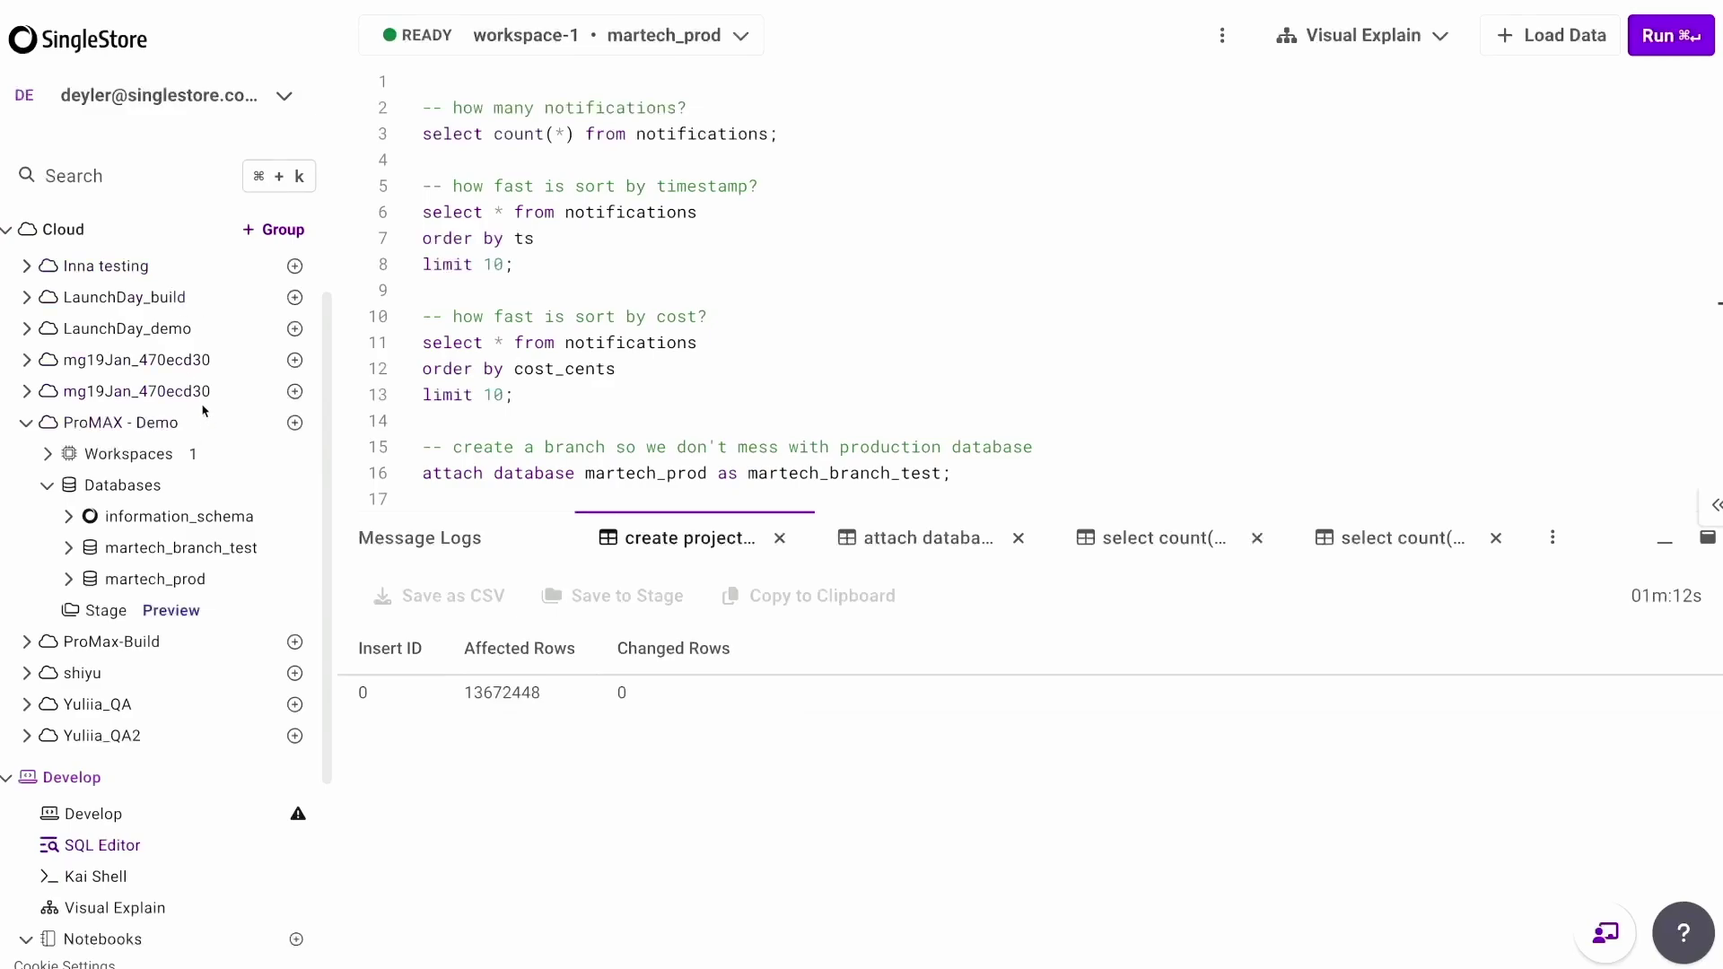
Open the ProMAX - Demo group's Replication tab, showing US East 1 replicating to US West 2.
click(153, 426)
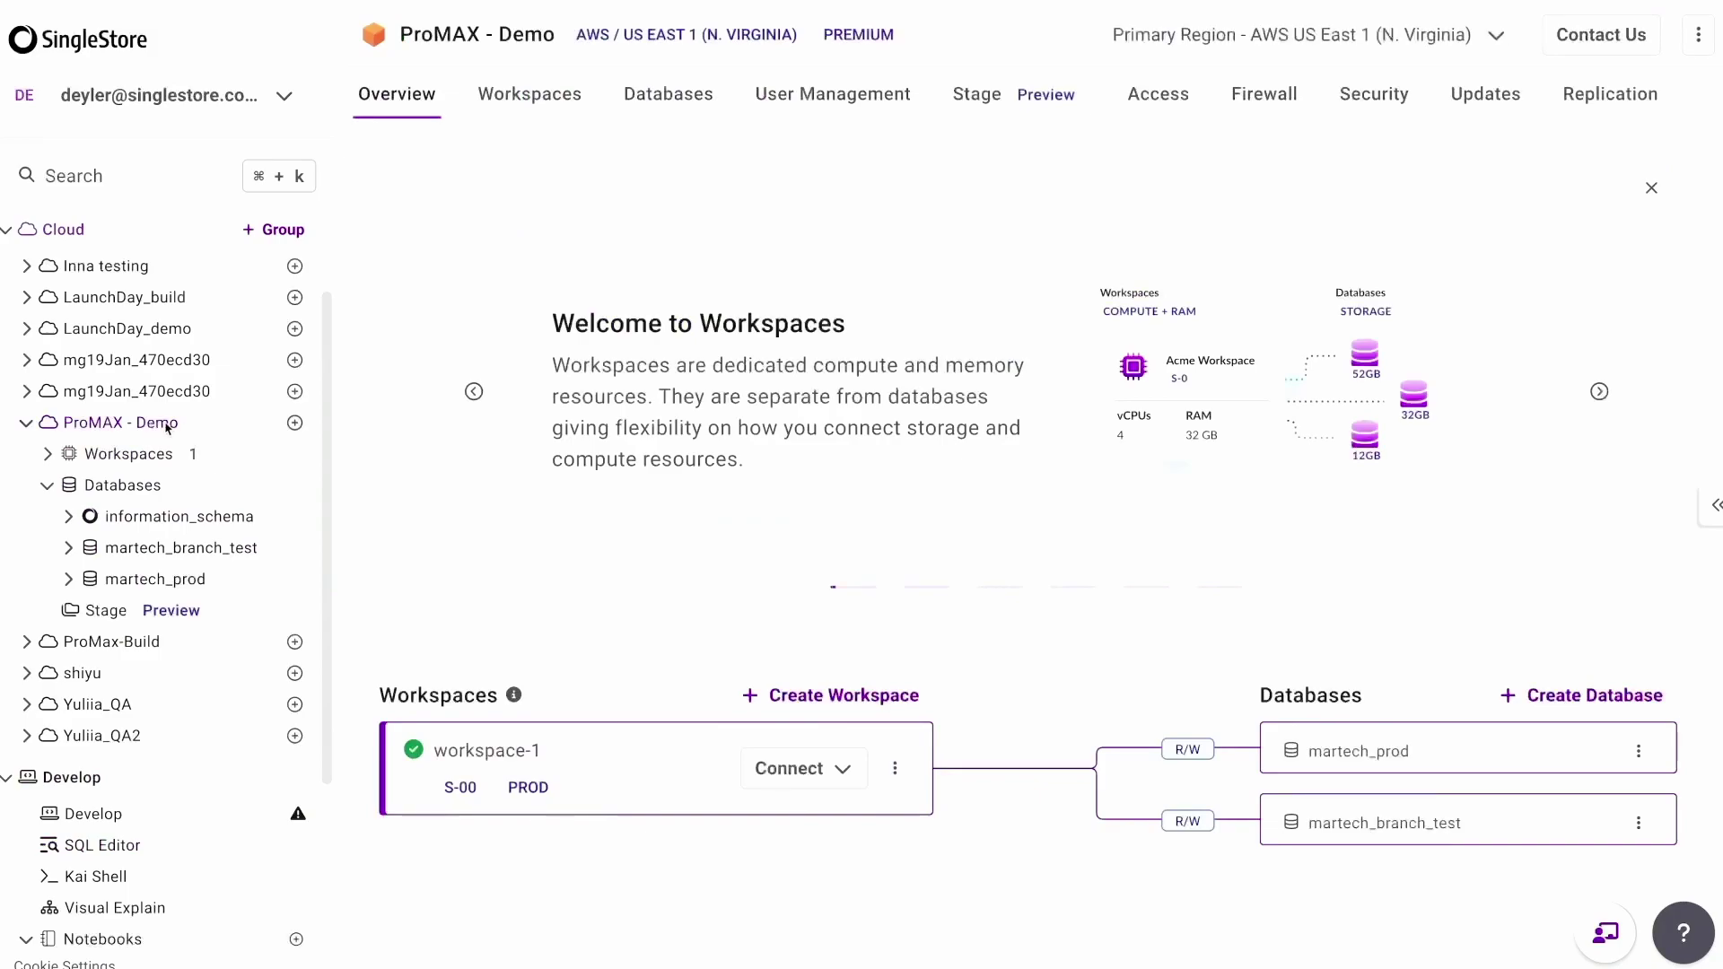
click(1599, 105)
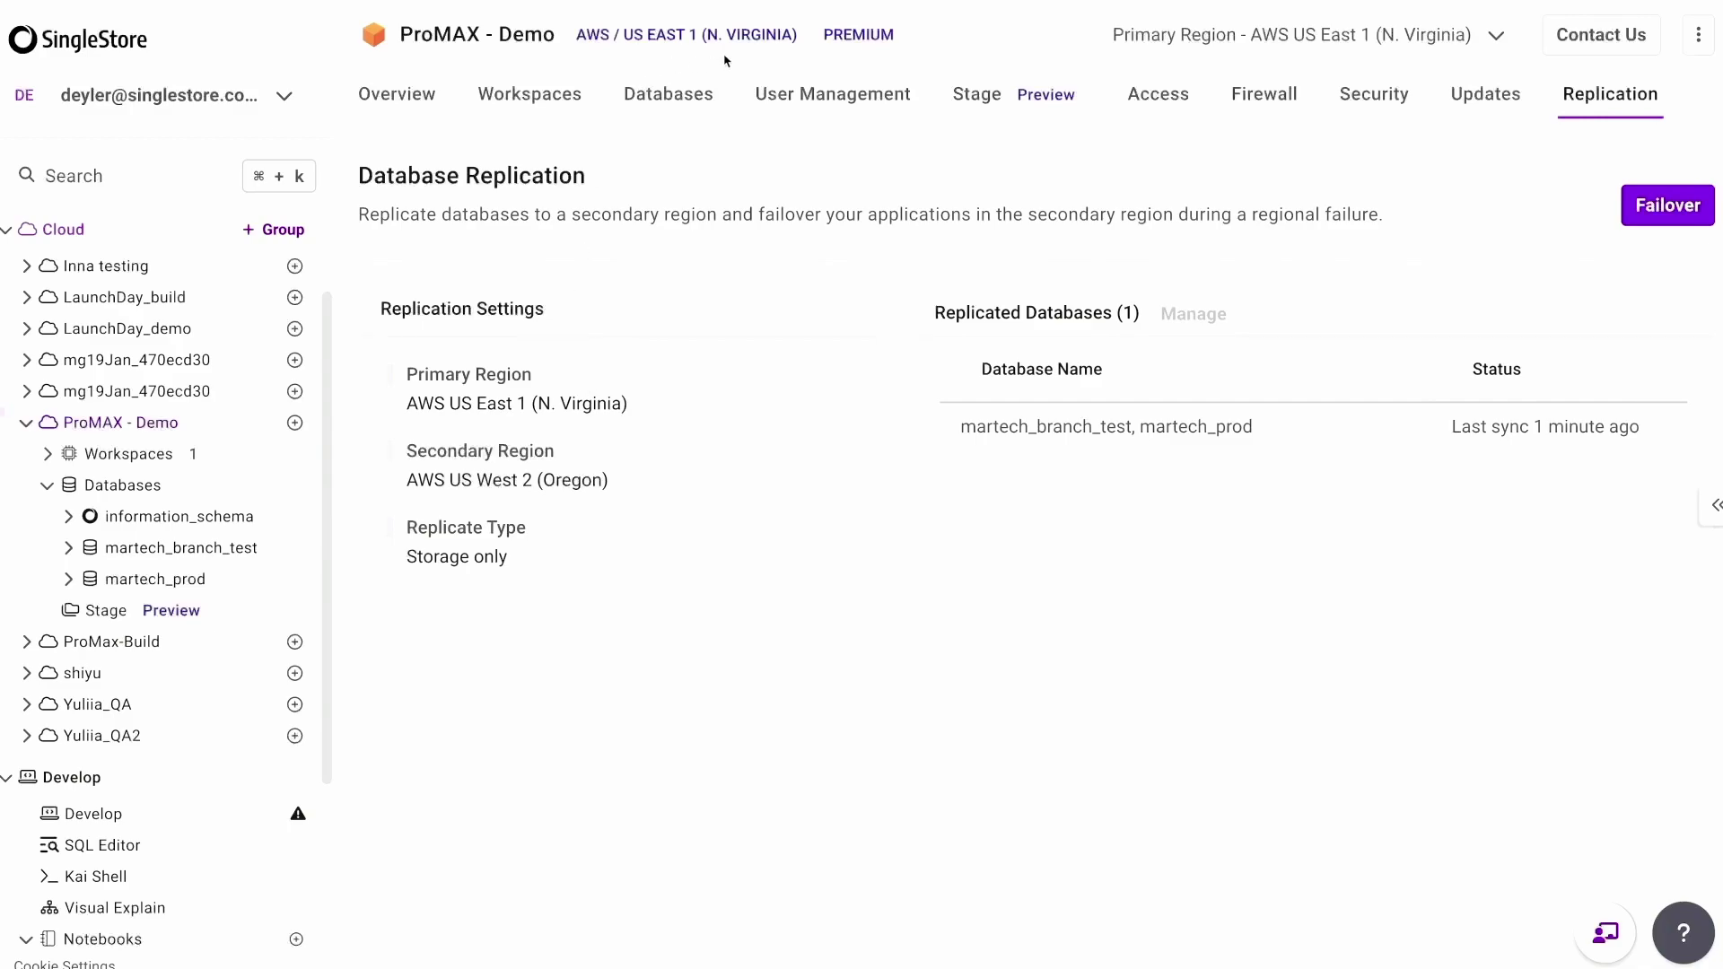
Fail ProMAX - Demo over from US East 1 to AWS US West 2 (Oregon), acknowledging the confirmation.
click(1661, 205)
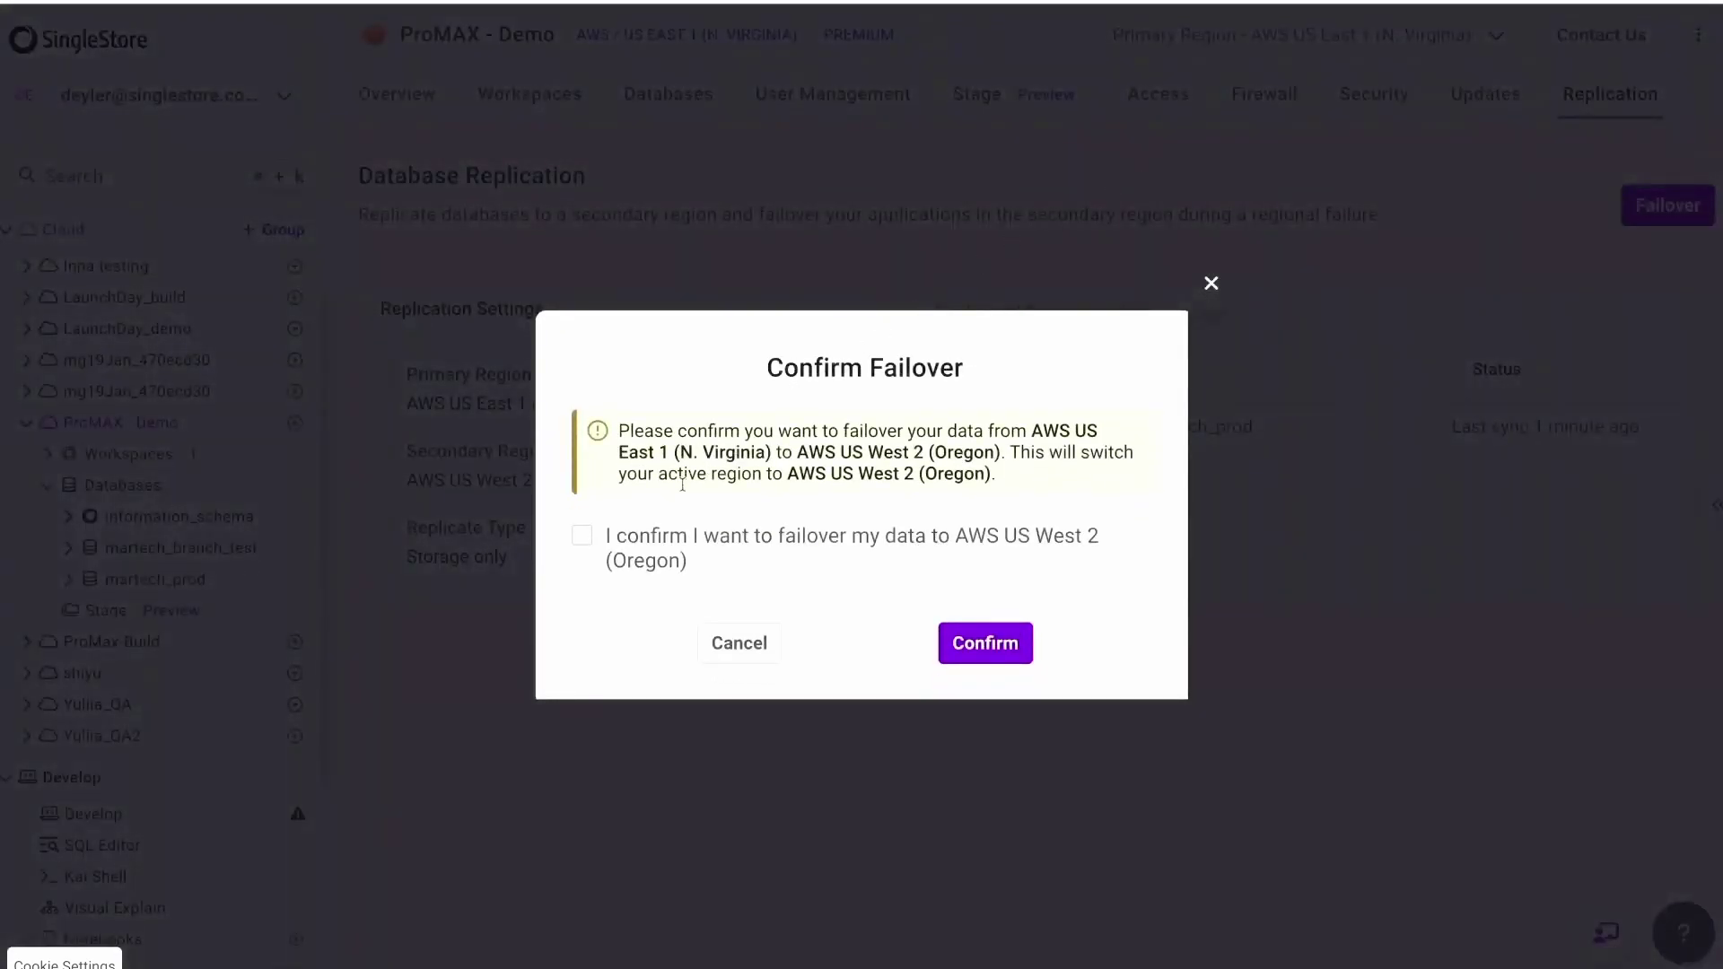
click(584, 537)
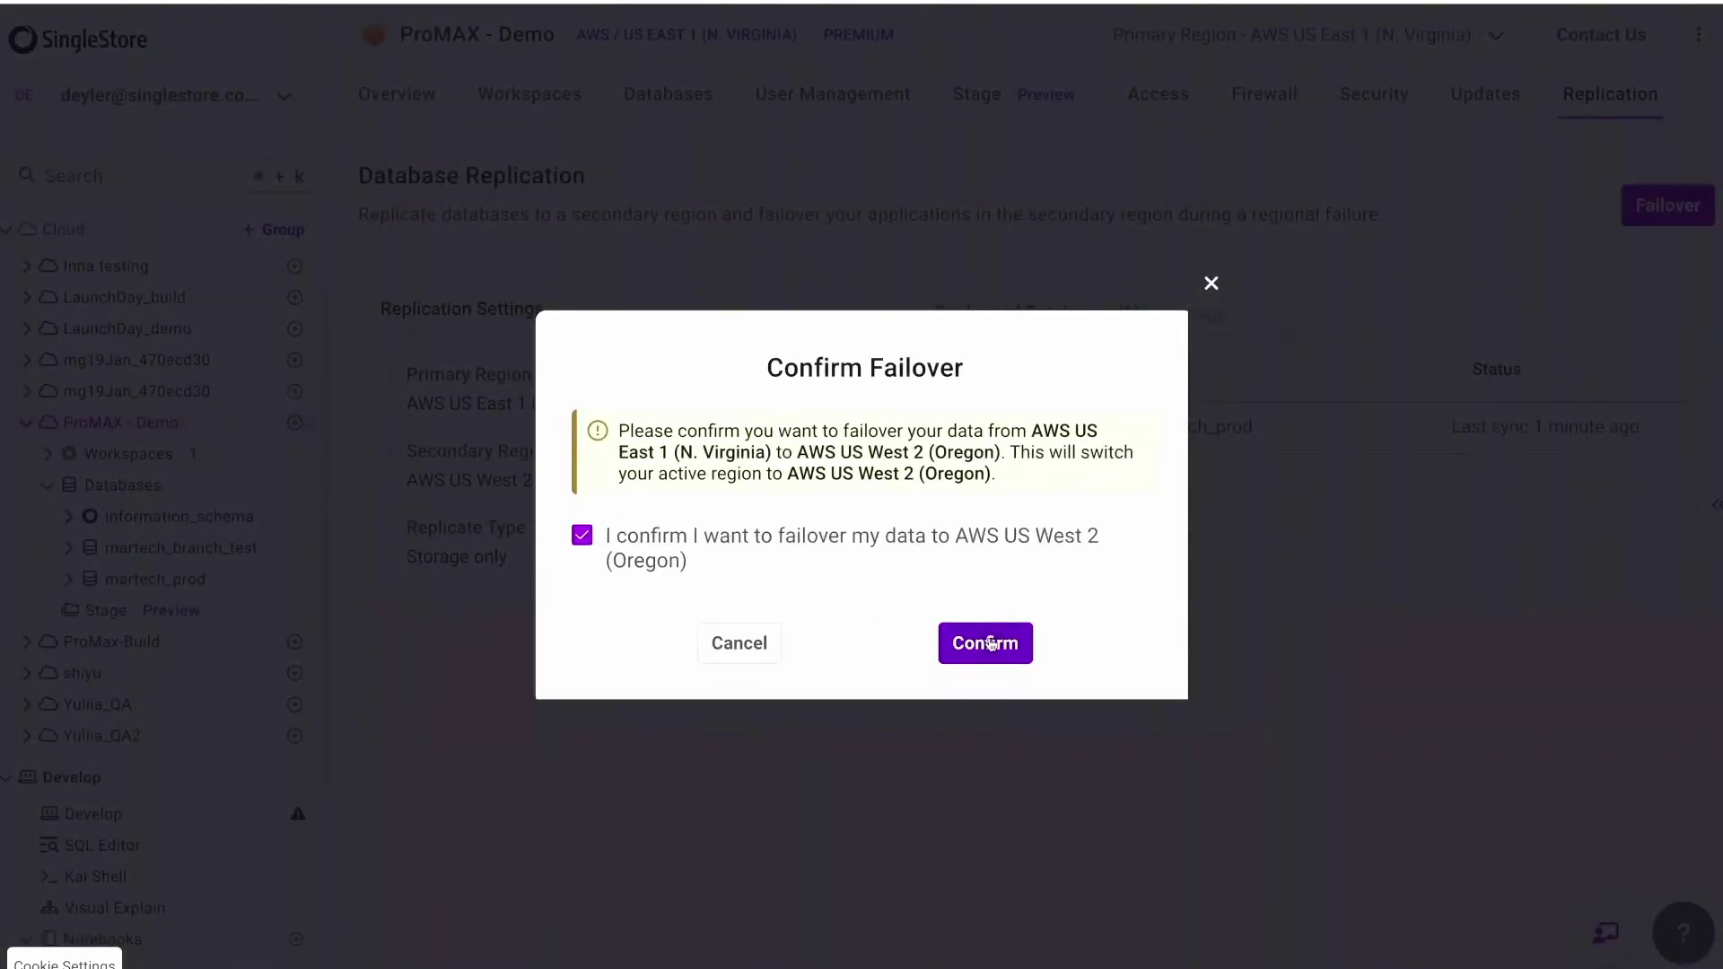
click(987, 643)
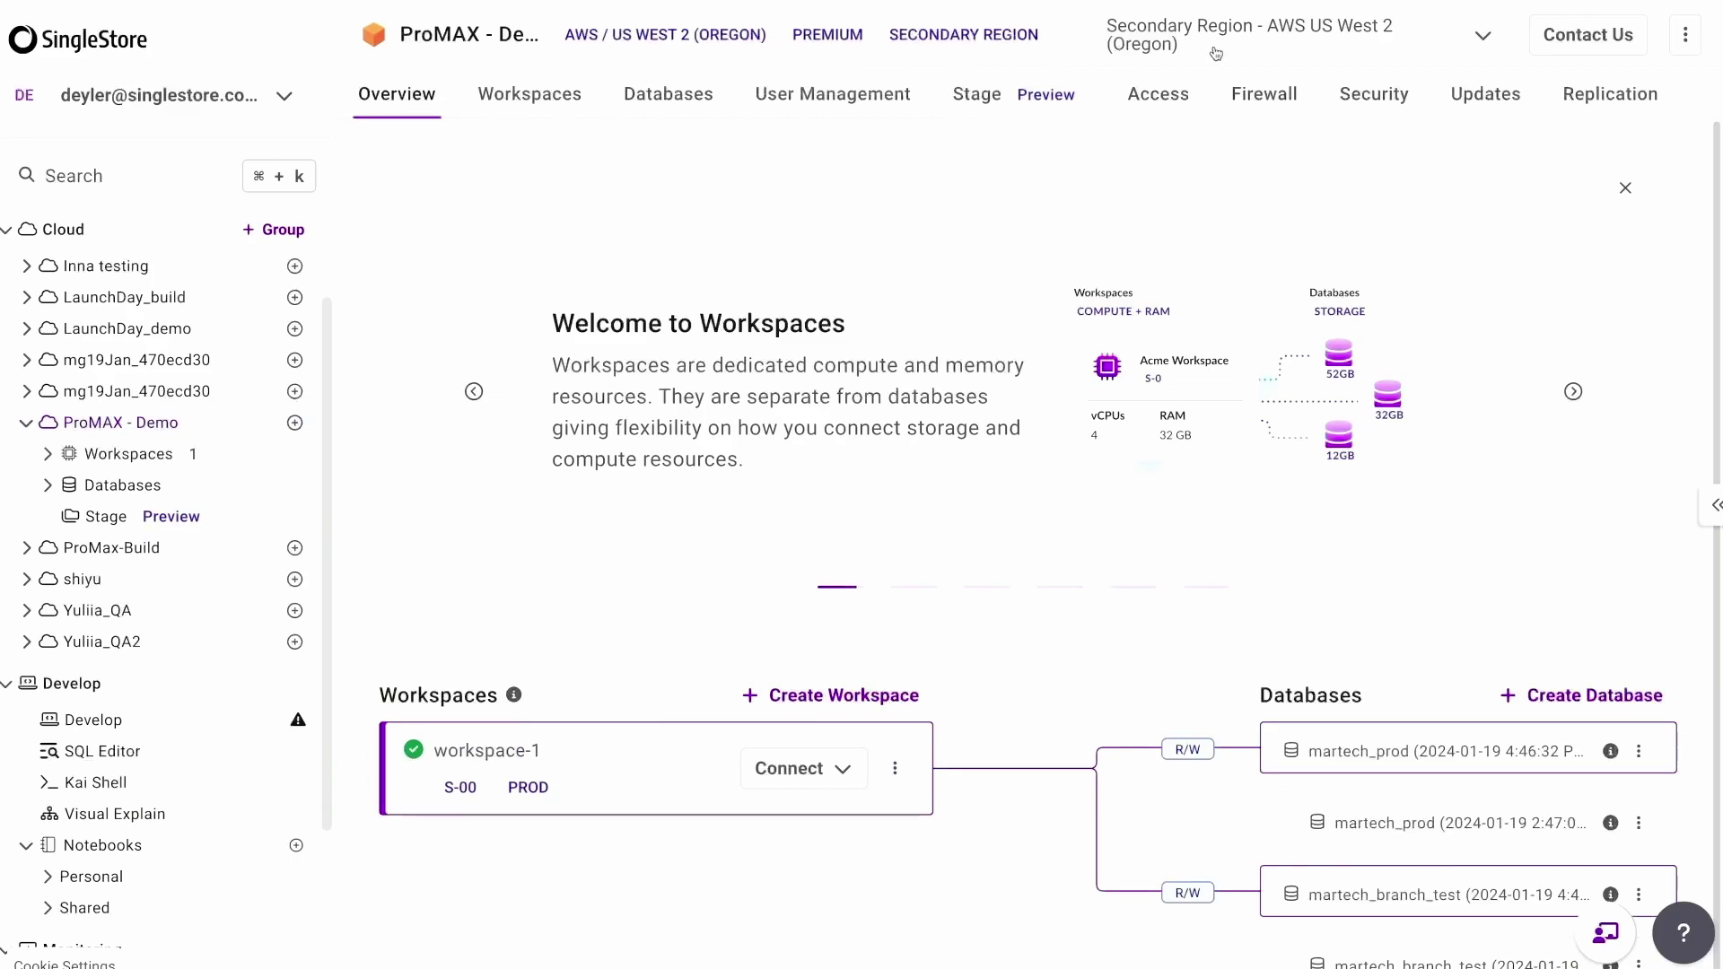
In workspace-1's CLI Client connection details, replace the generated admin password with a new one.
scroll(940, 399, down, 1)
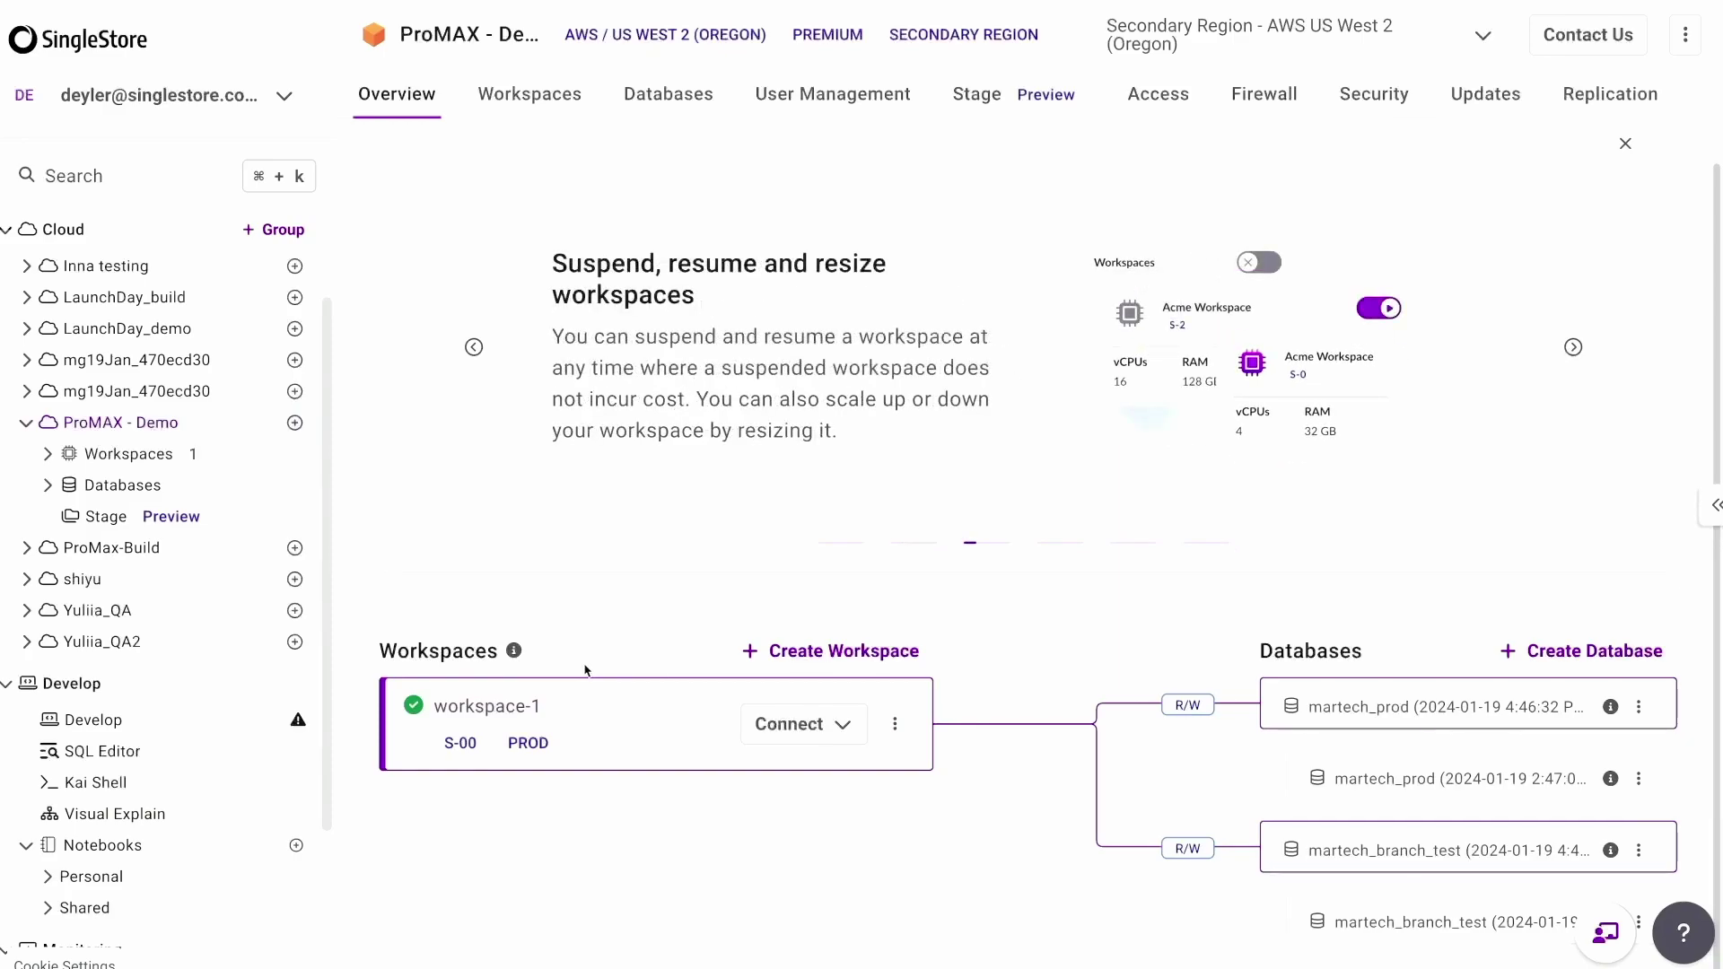
click(841, 732)
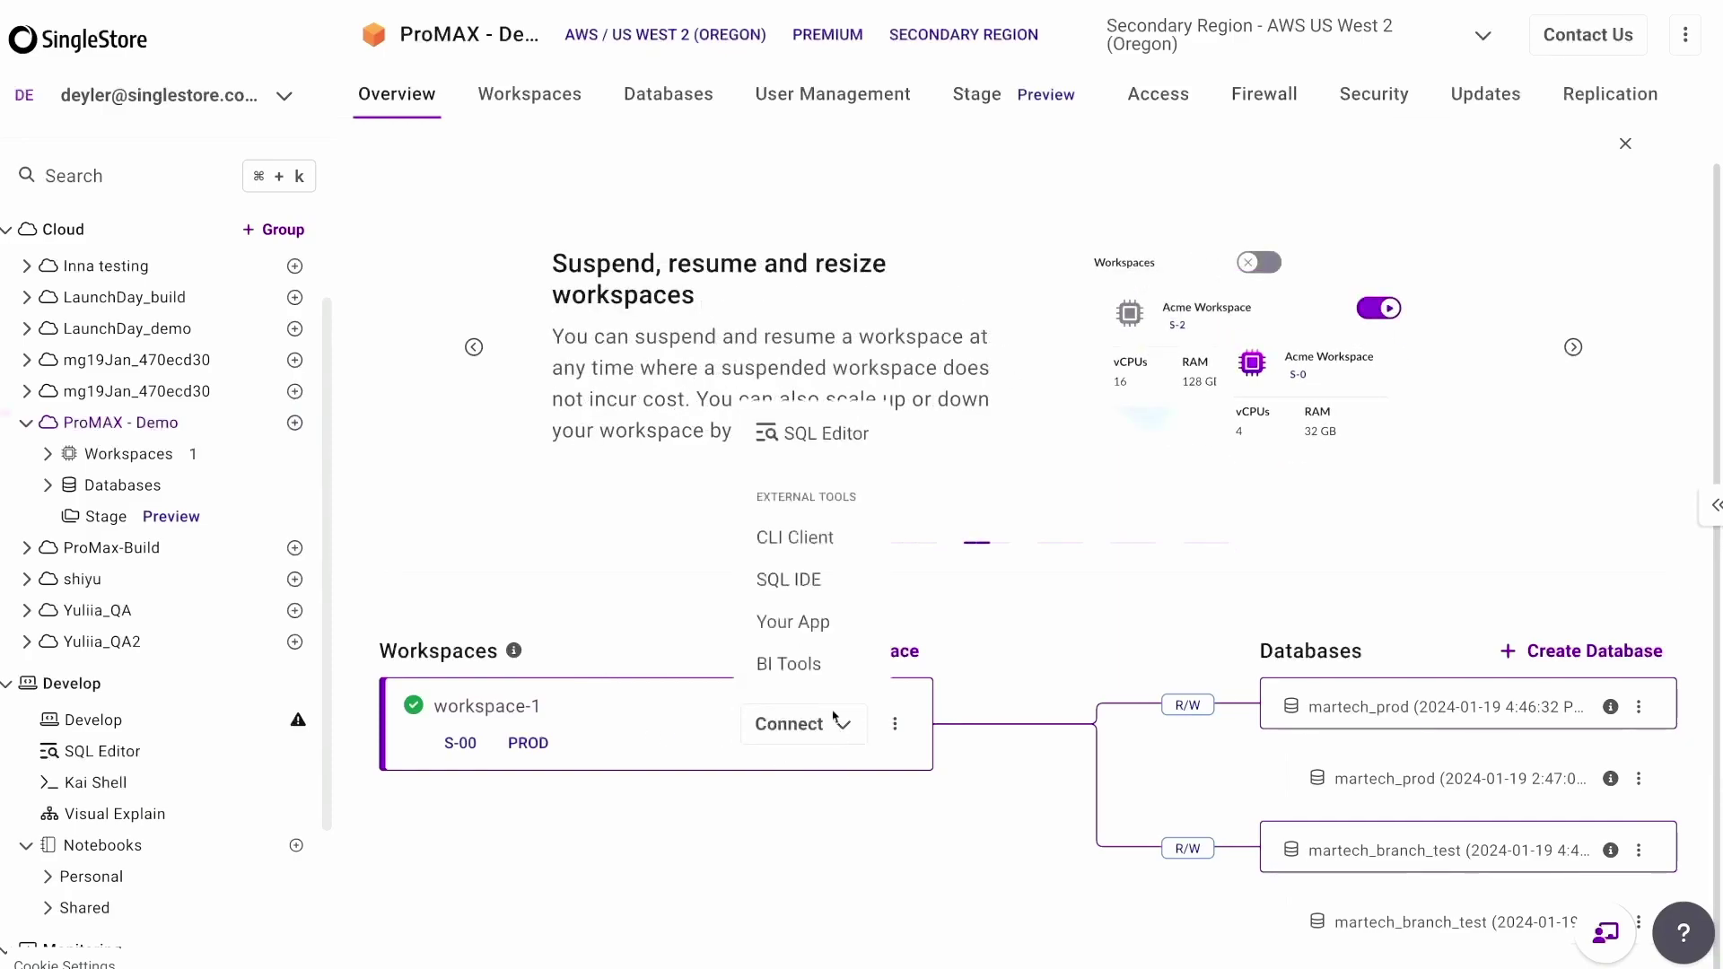
click(833, 543)
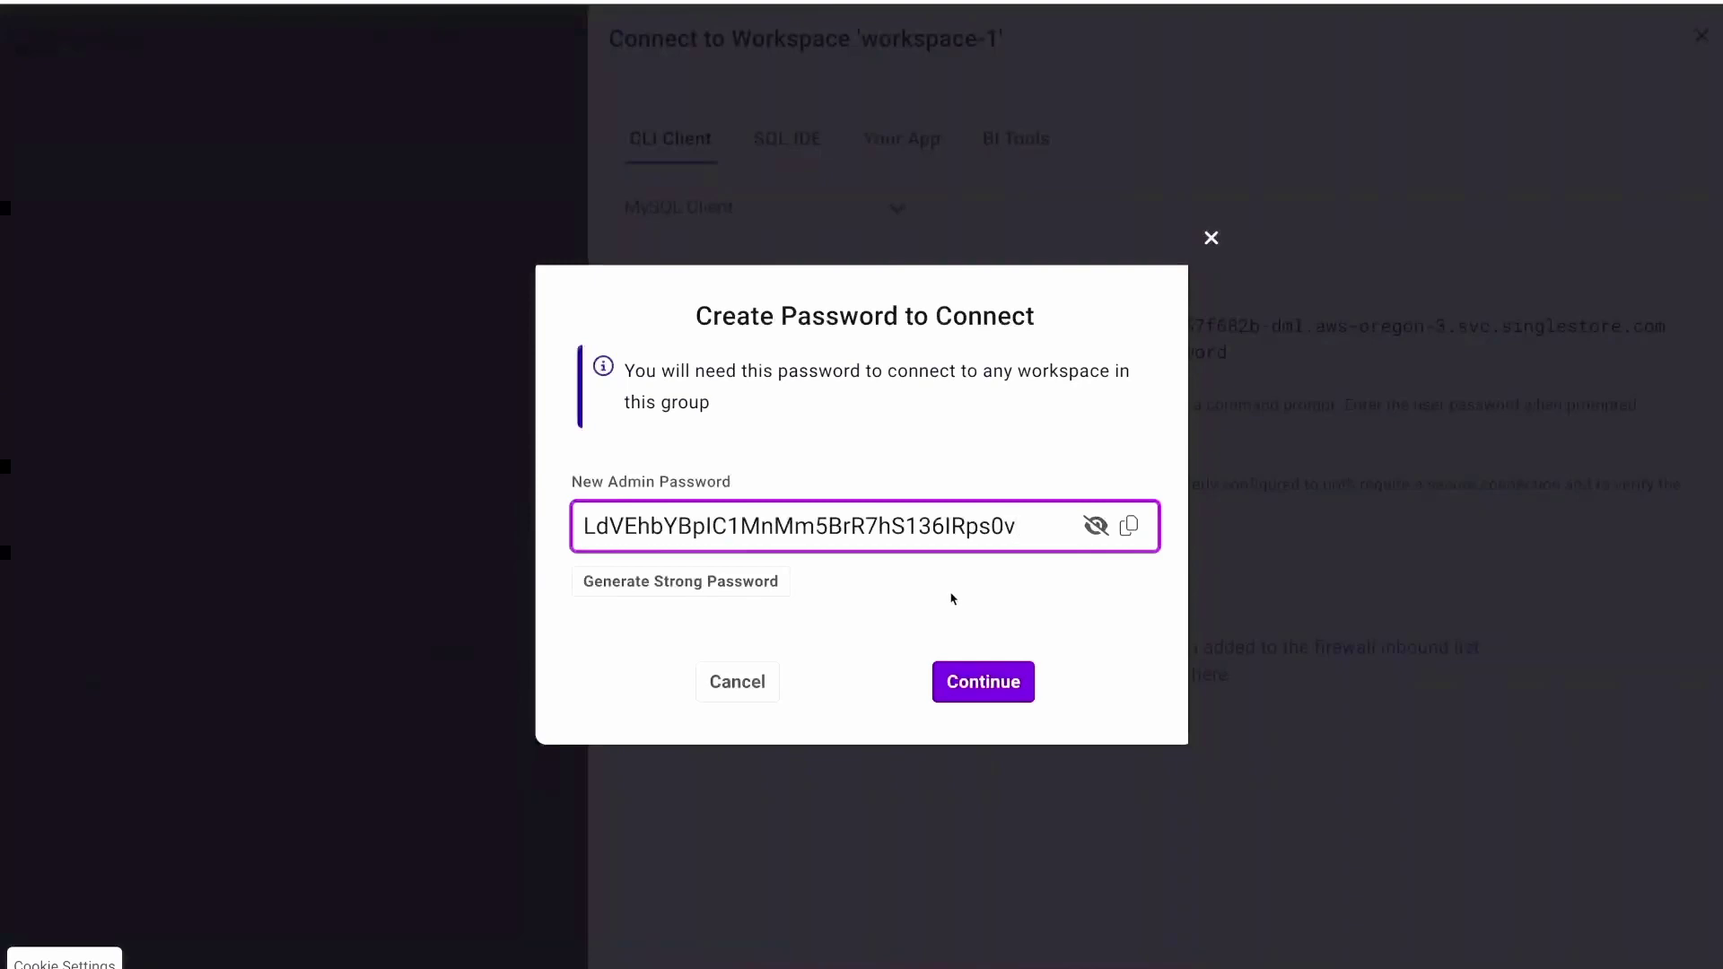
double_click(1018, 523)
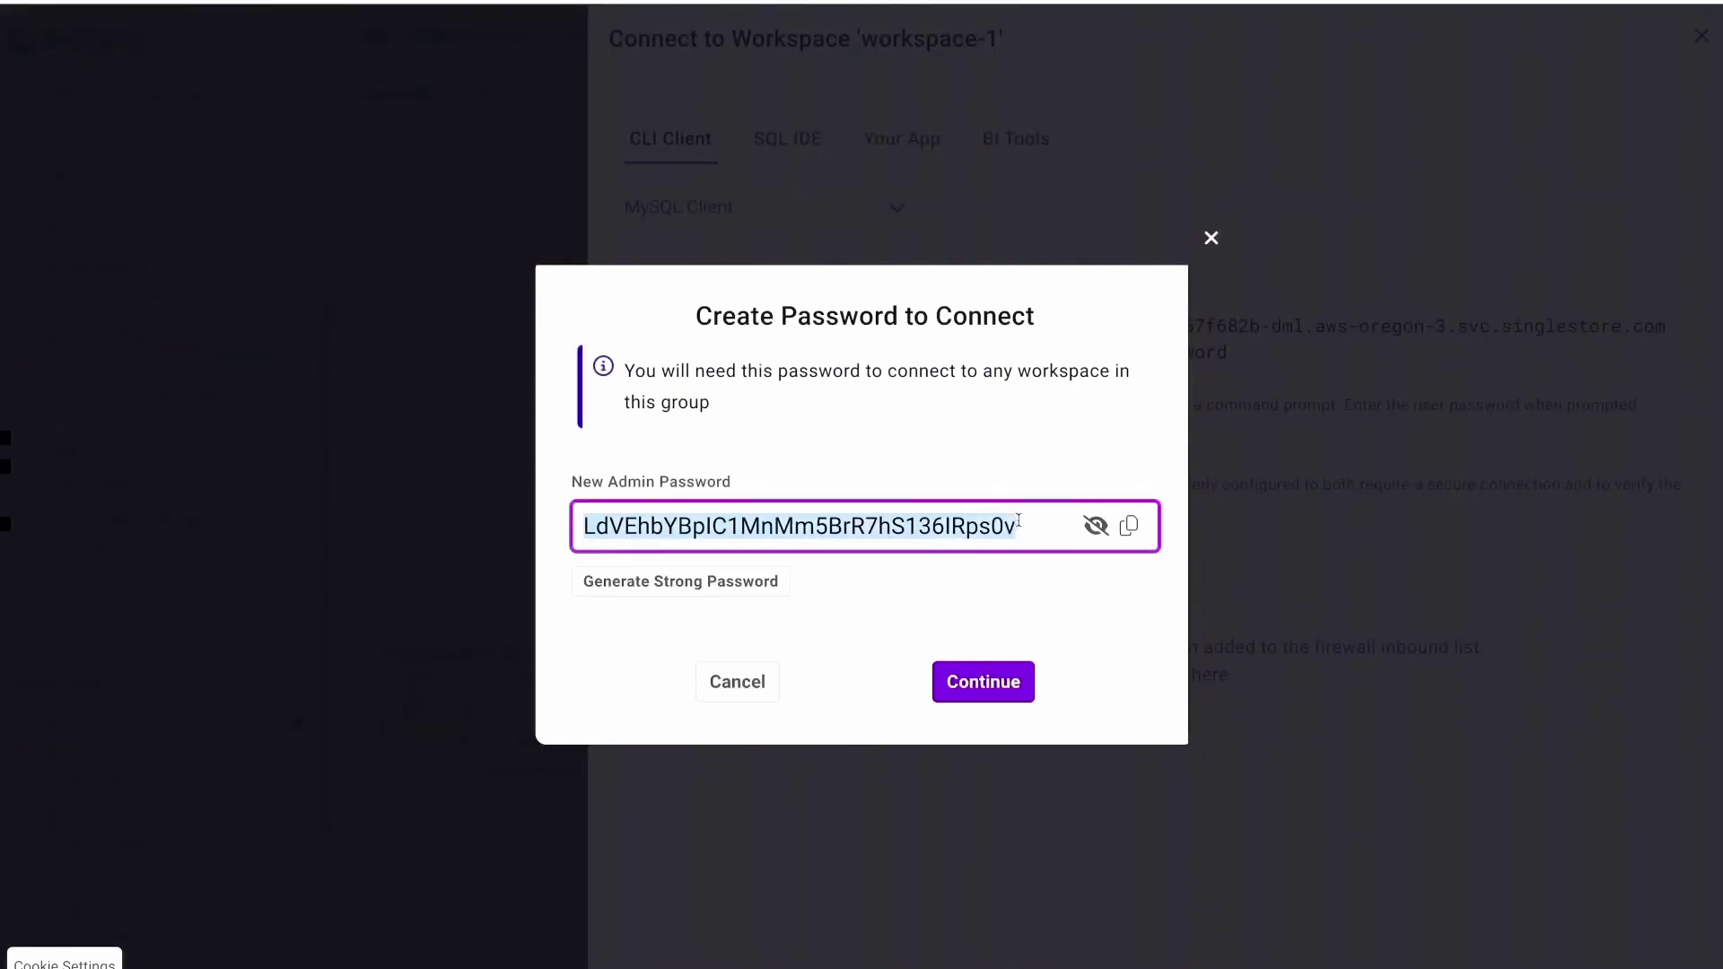
text(Sinlge)
key(BackSpace)
key(BackSpace)
text(gleStore1)
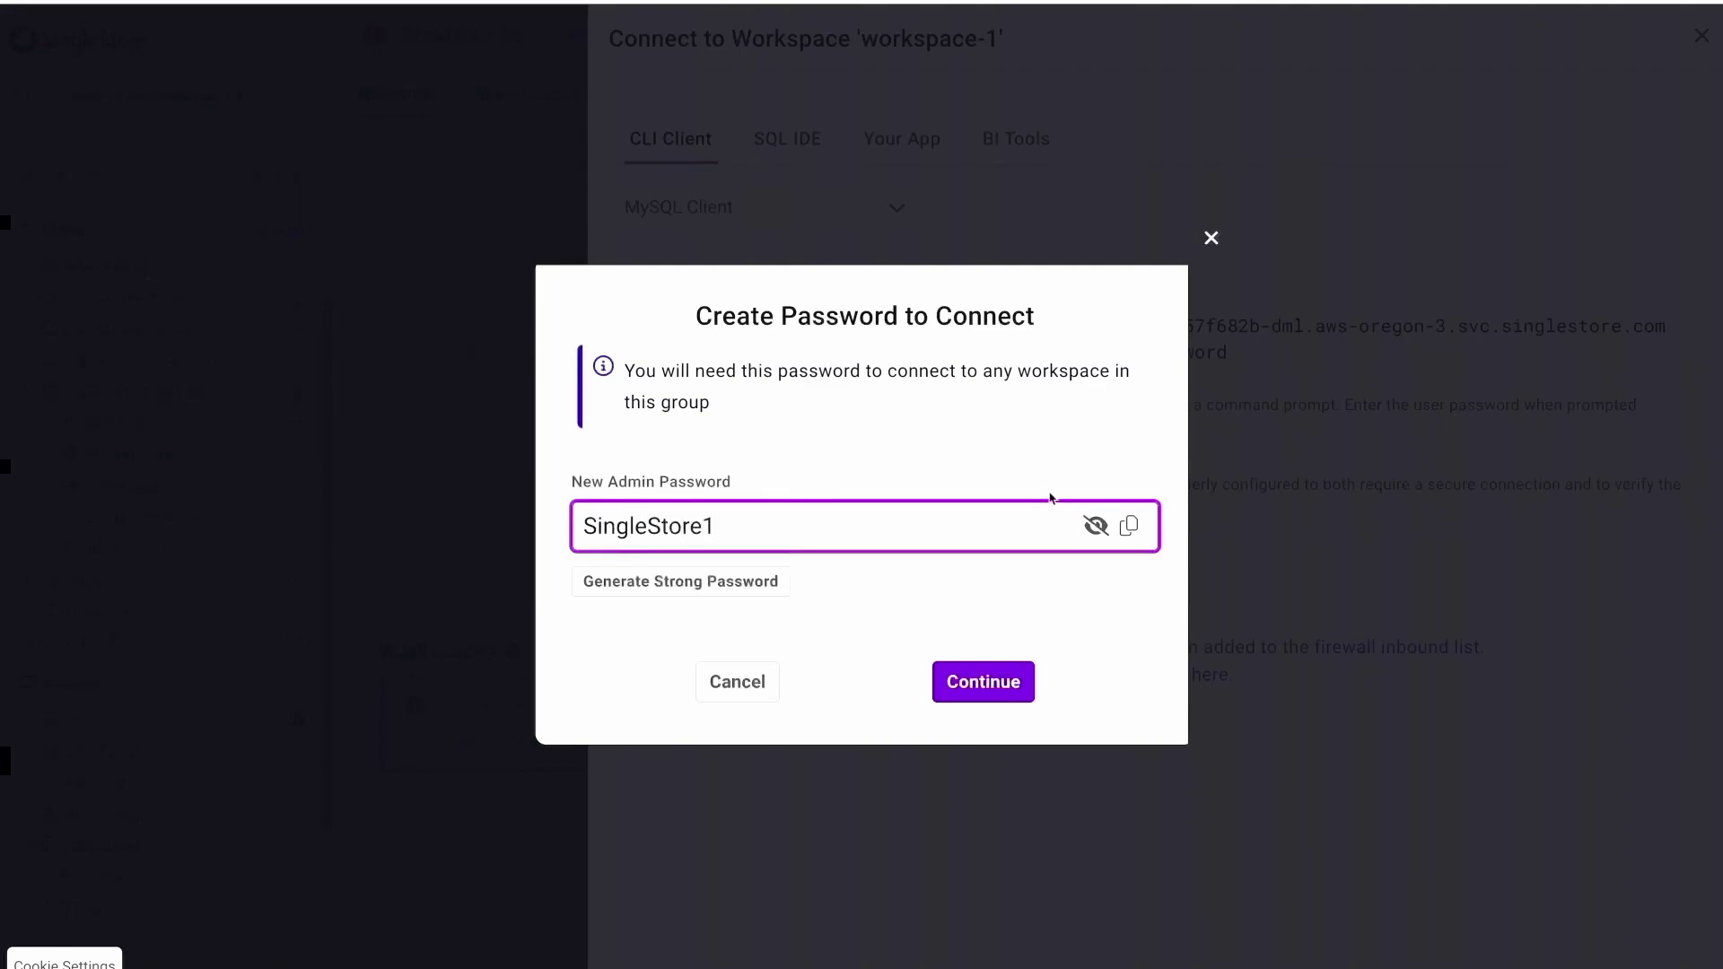
Save the new admin password and copy the Oregon hostname from the MySQL command.
click(983, 682)
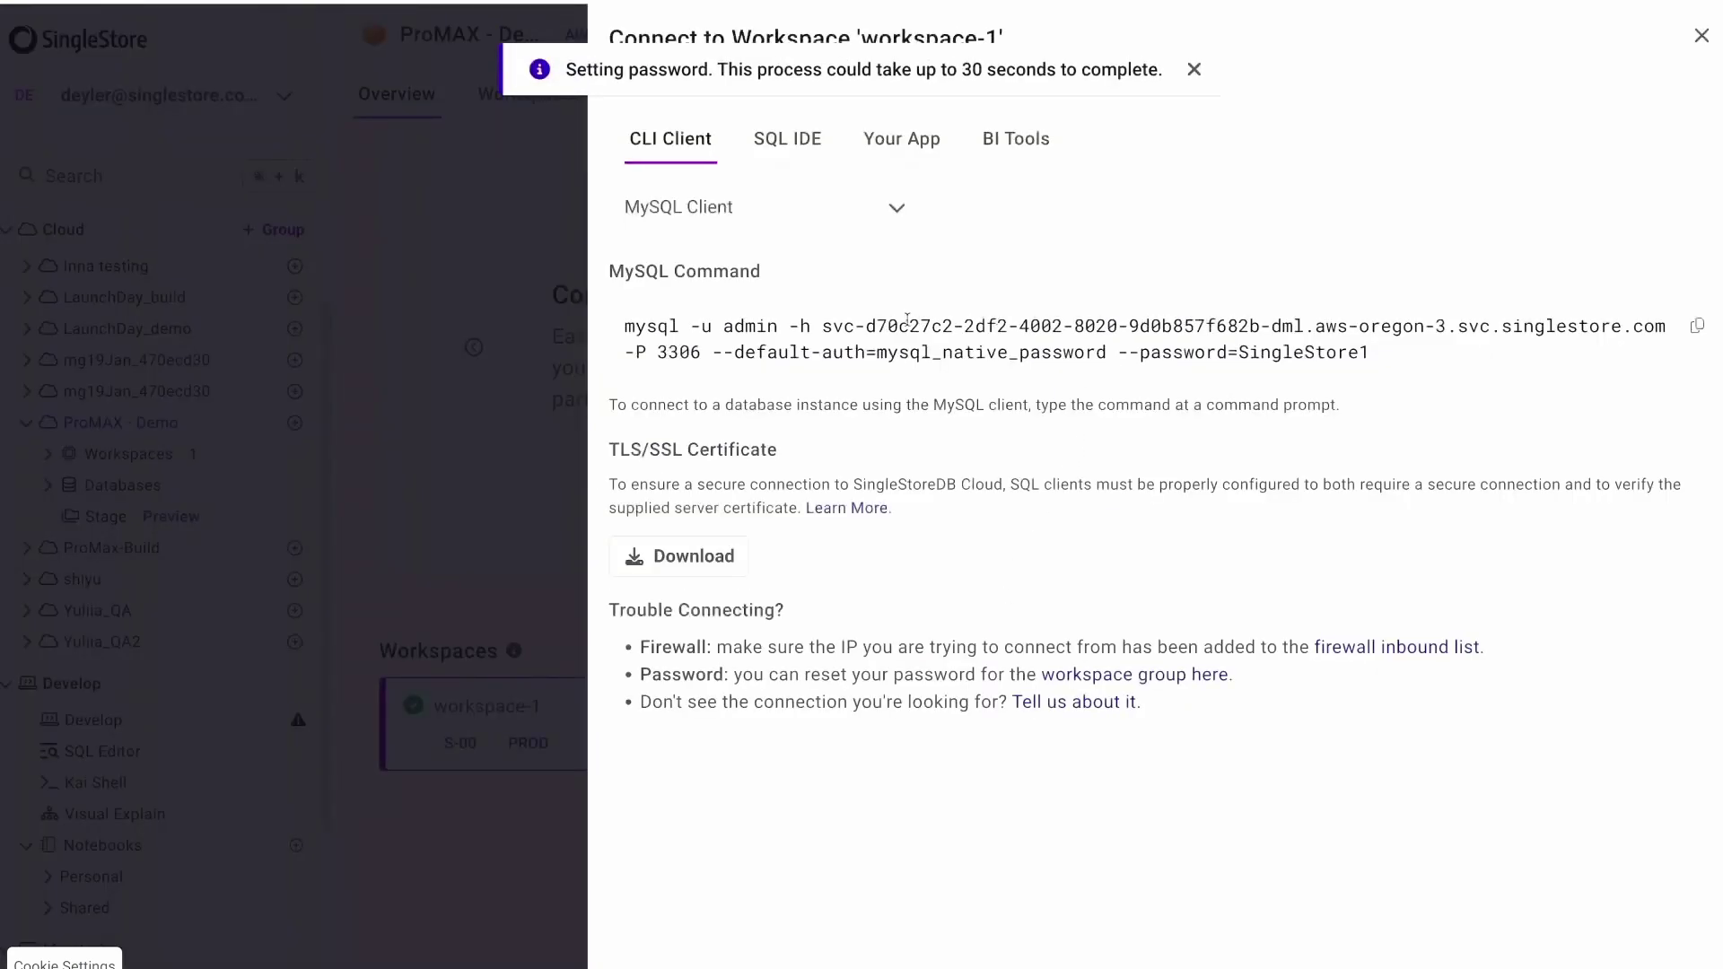
drag(824, 329, 1656, 325)
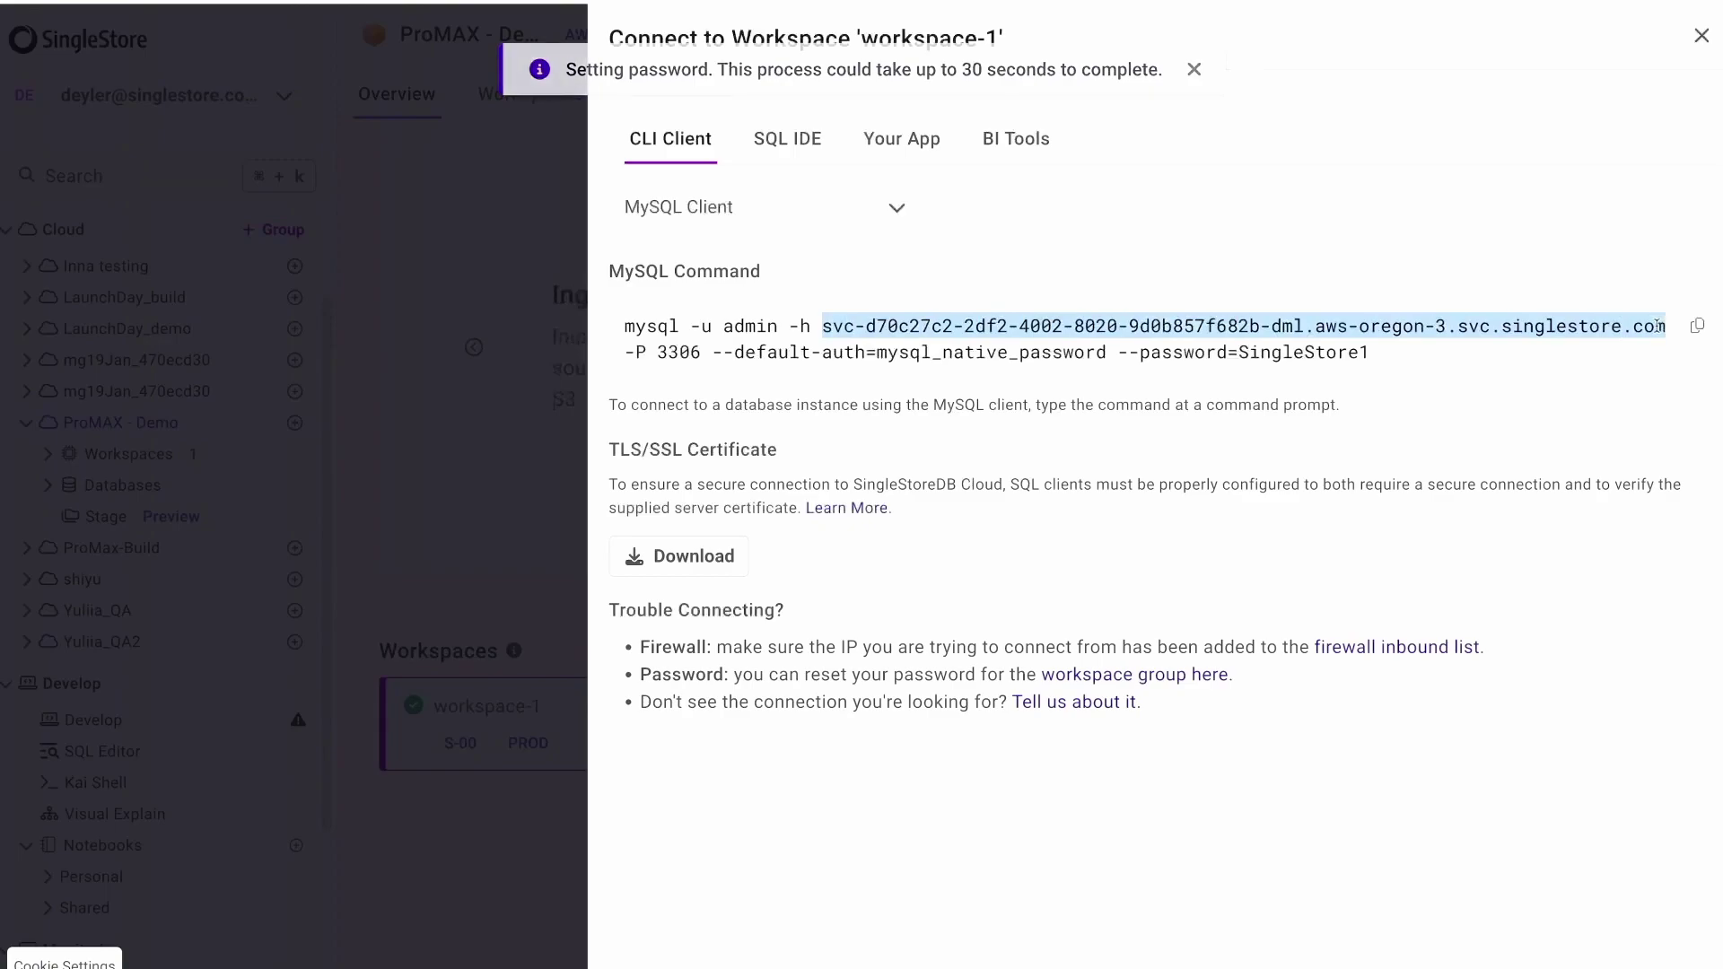
click(1701, 36)
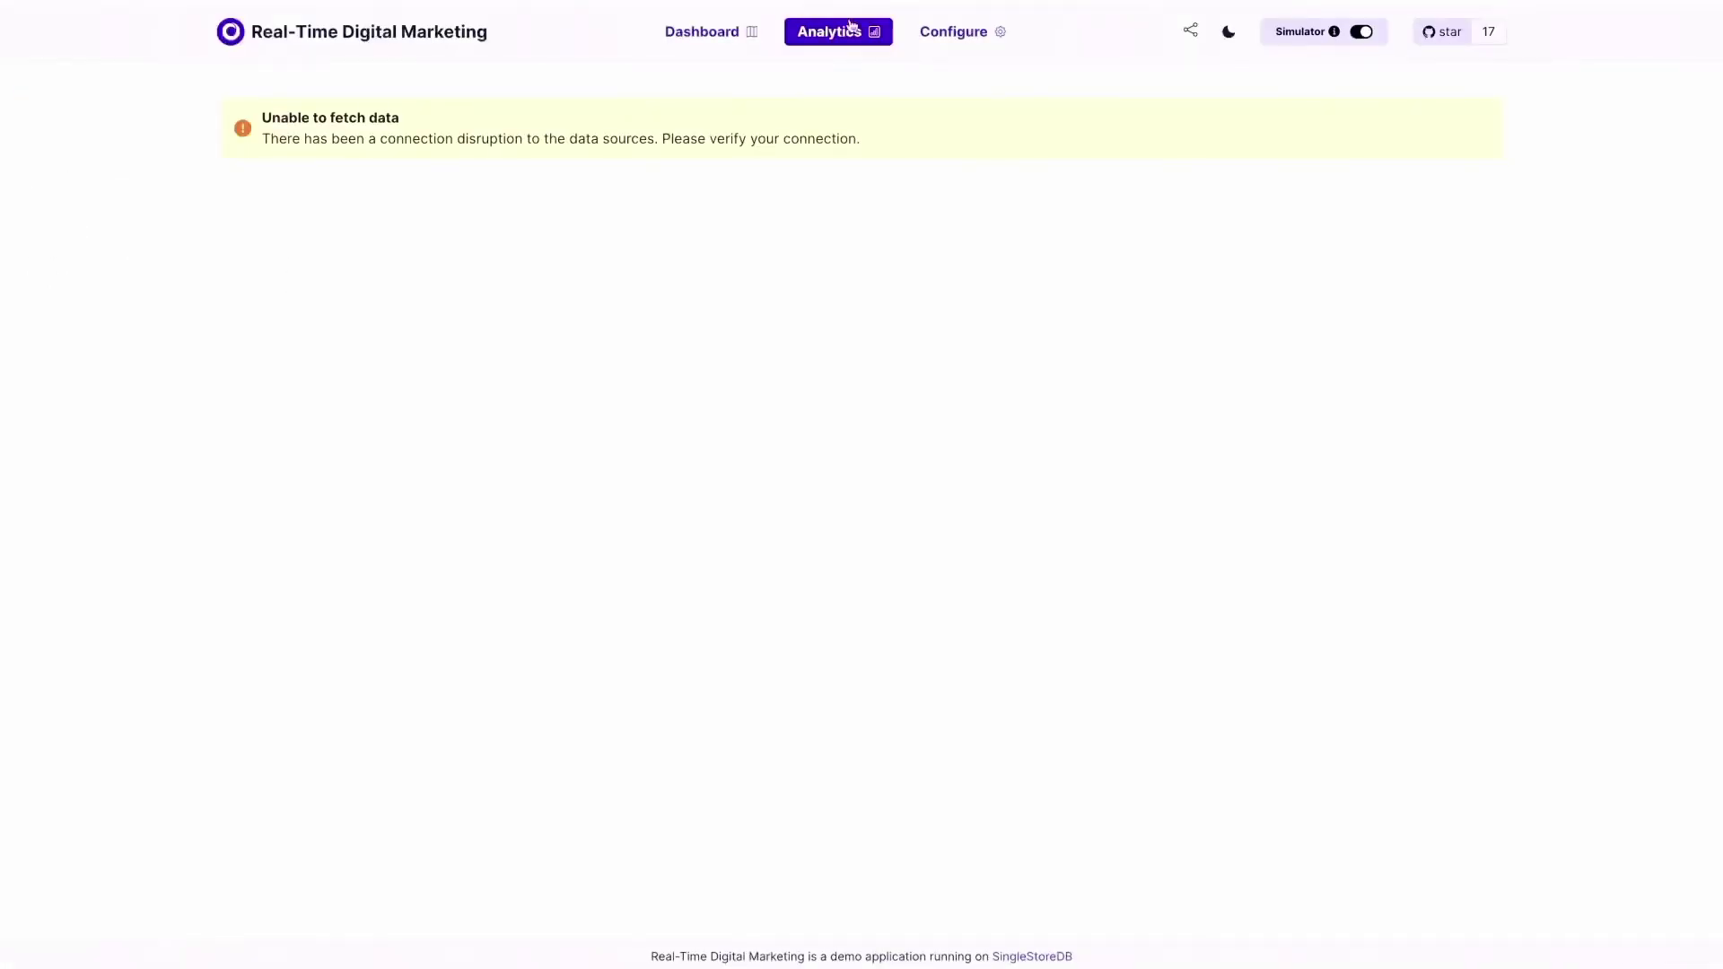
Replace the app's Workspace Host with the copied Oregon hostname.
click(957, 33)
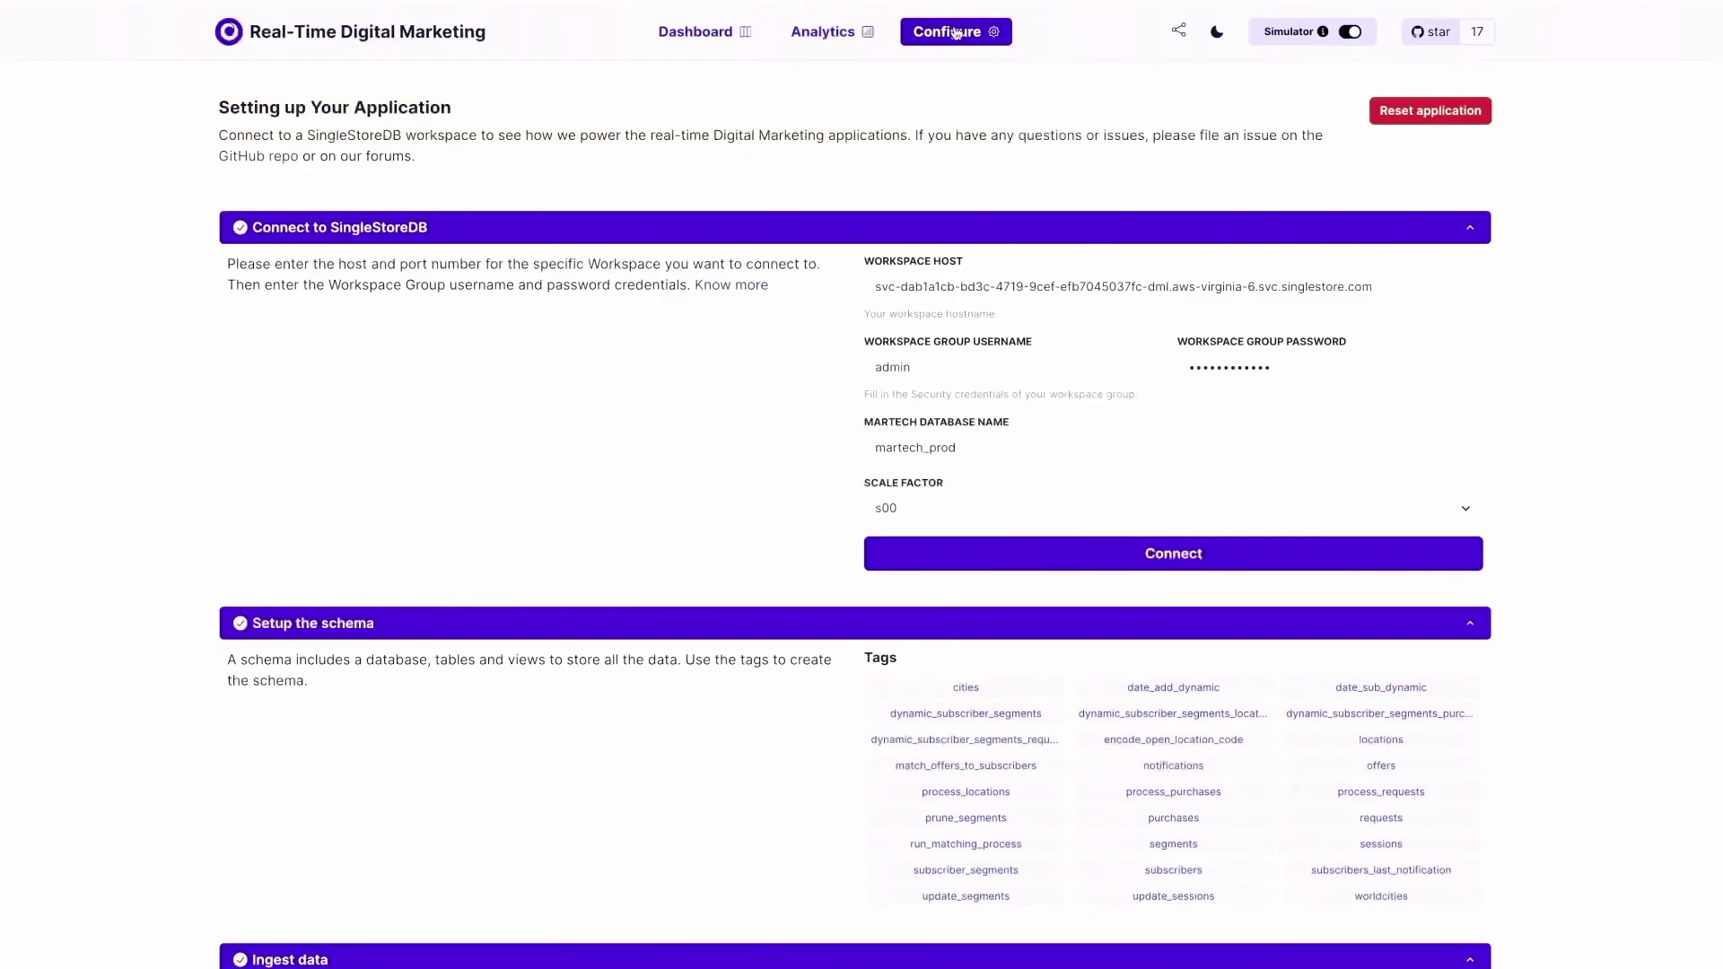
click(1023, 286)
key(ctrl+a)
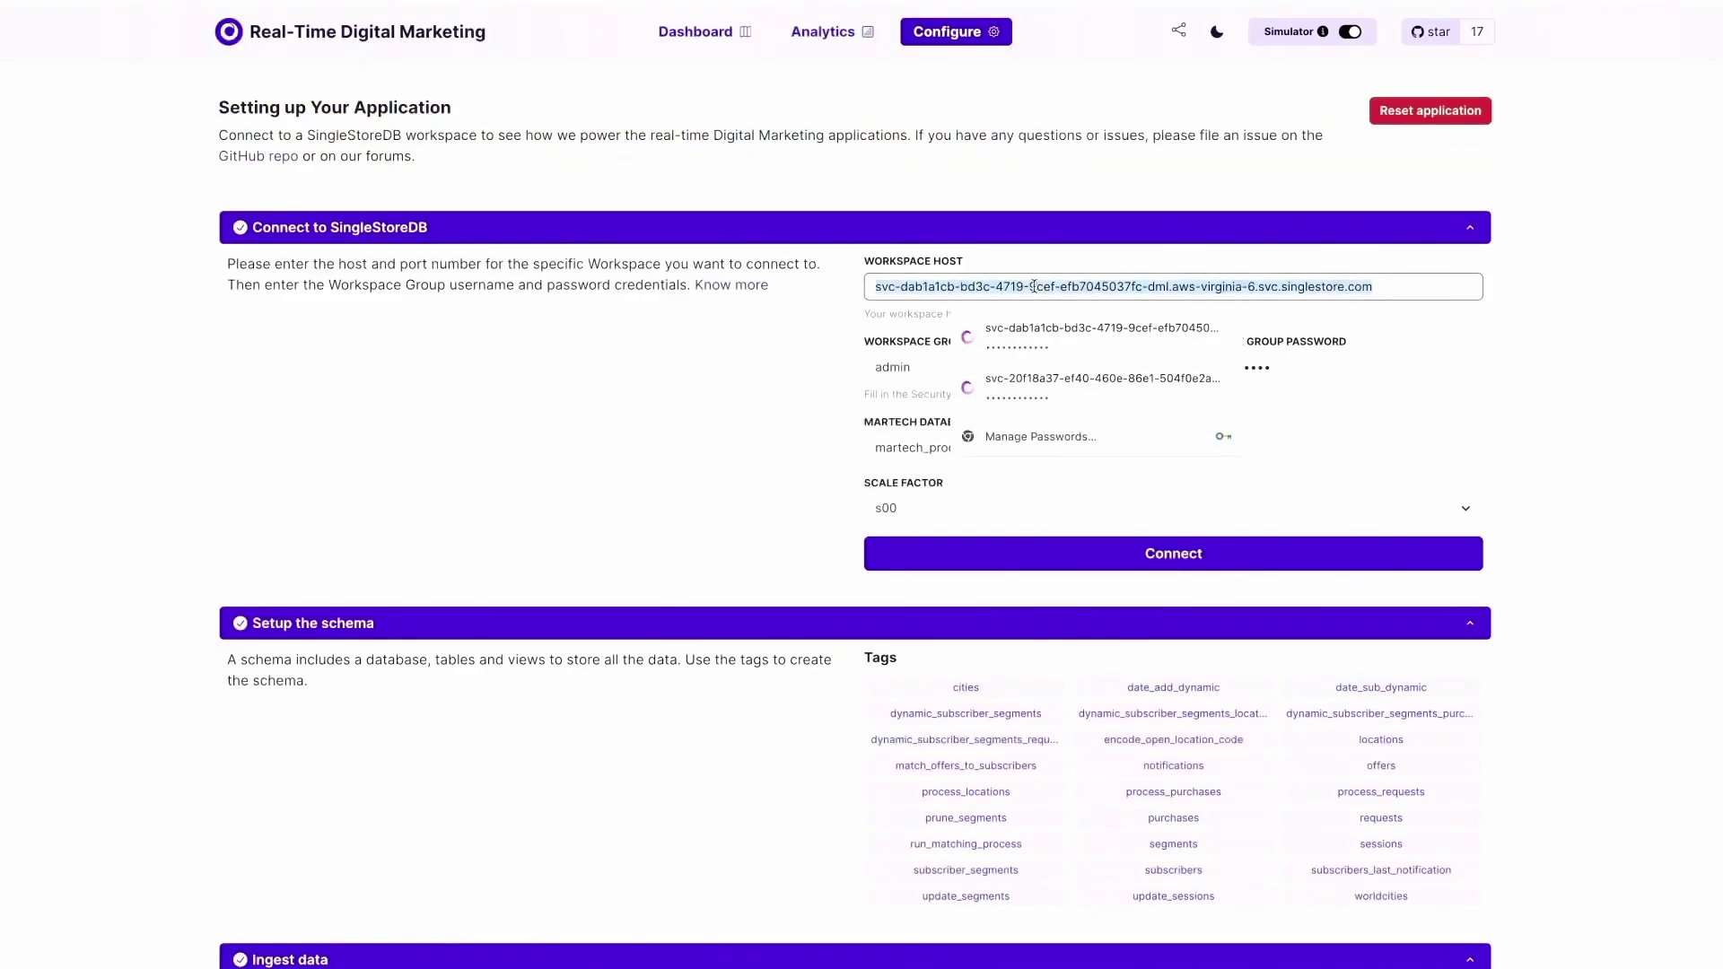
key(ctrl+v)
Fill in the workspace password, connect to Oregon, and return to the live Dashboard.
click(1197, 365)
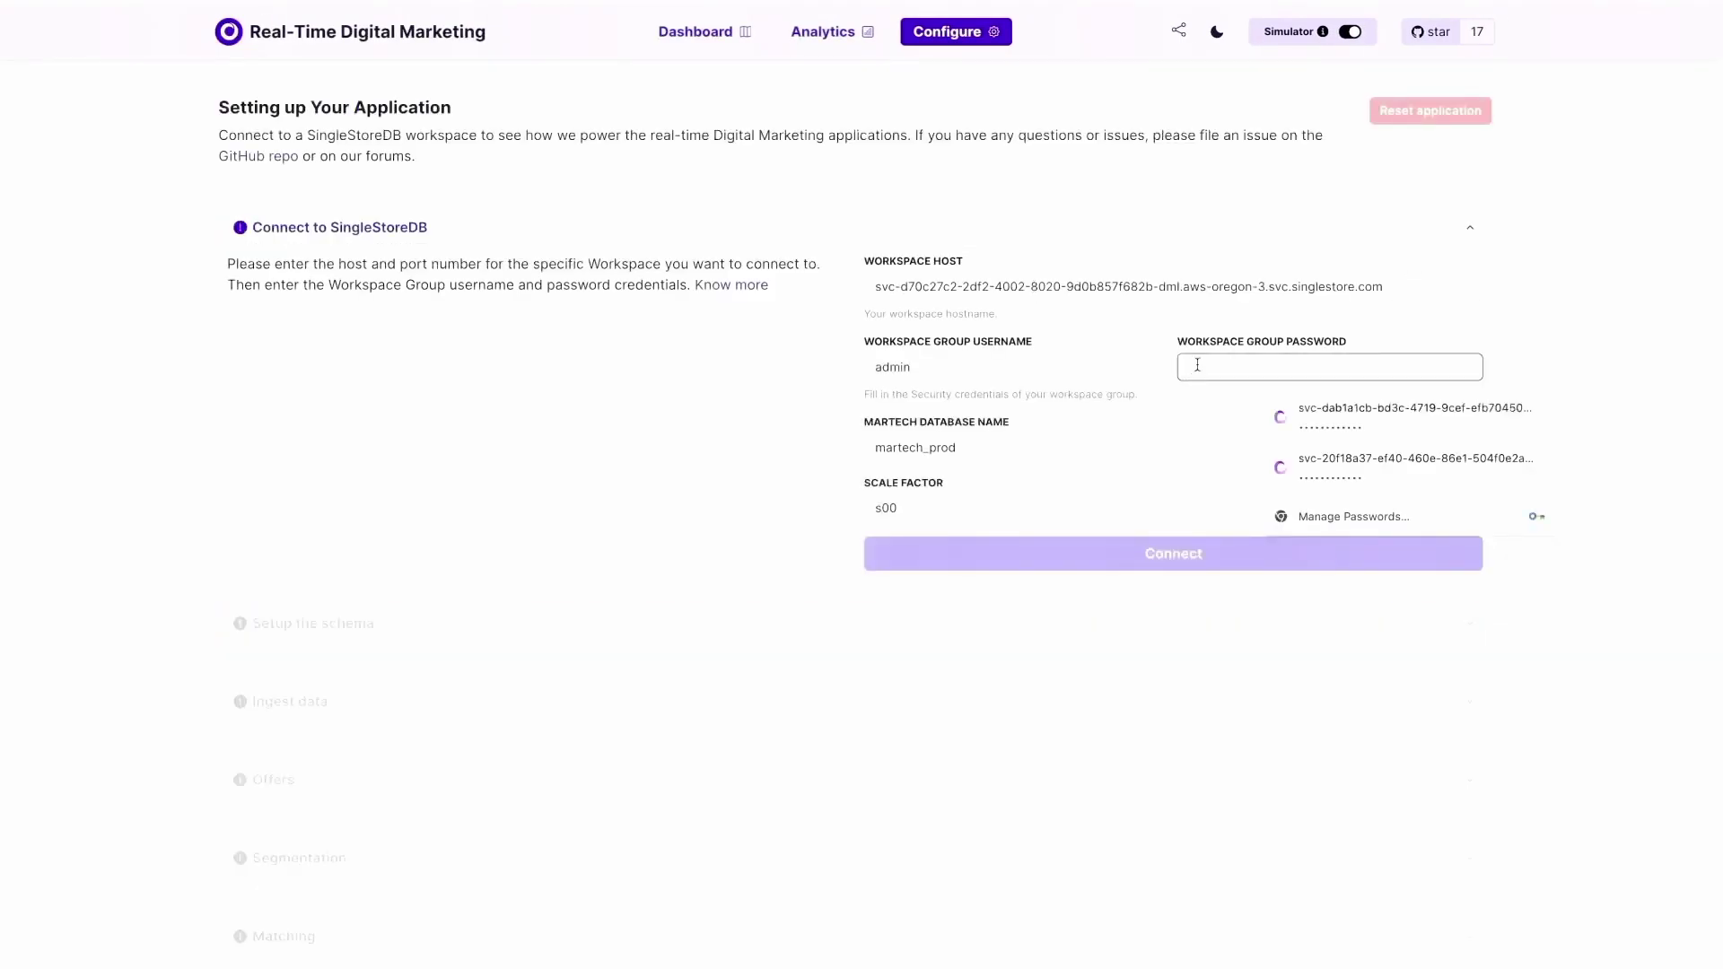
key(ctrl+v)
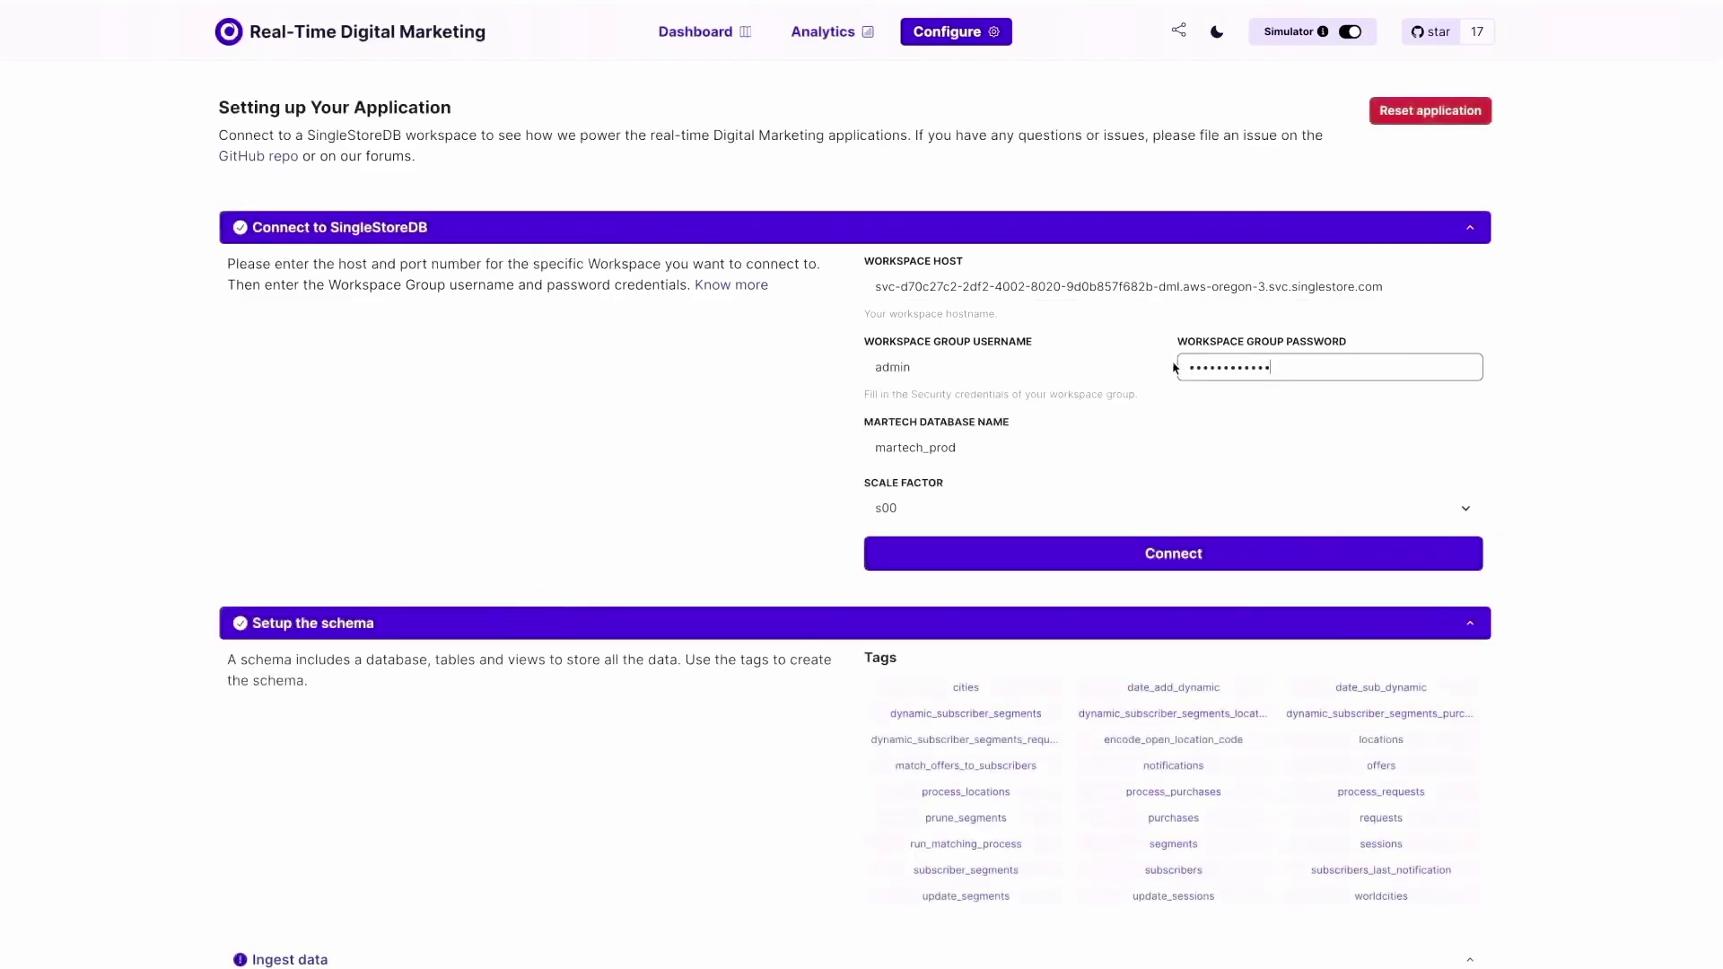
click(1012, 552)
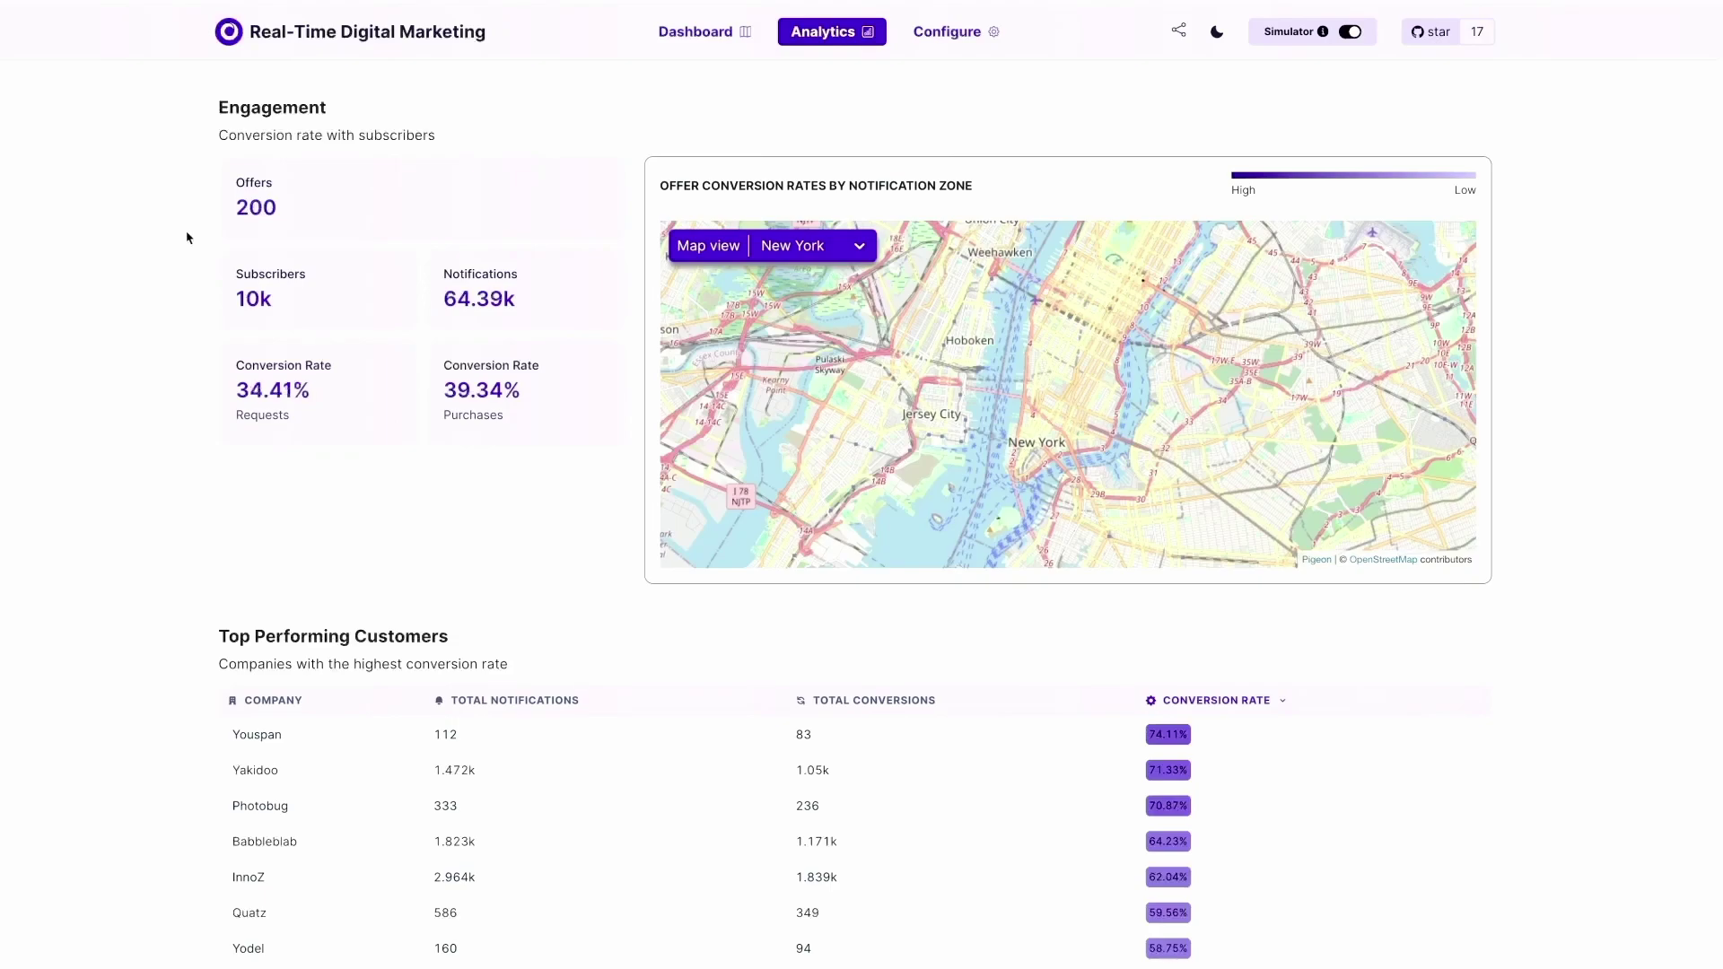
click(693, 34)
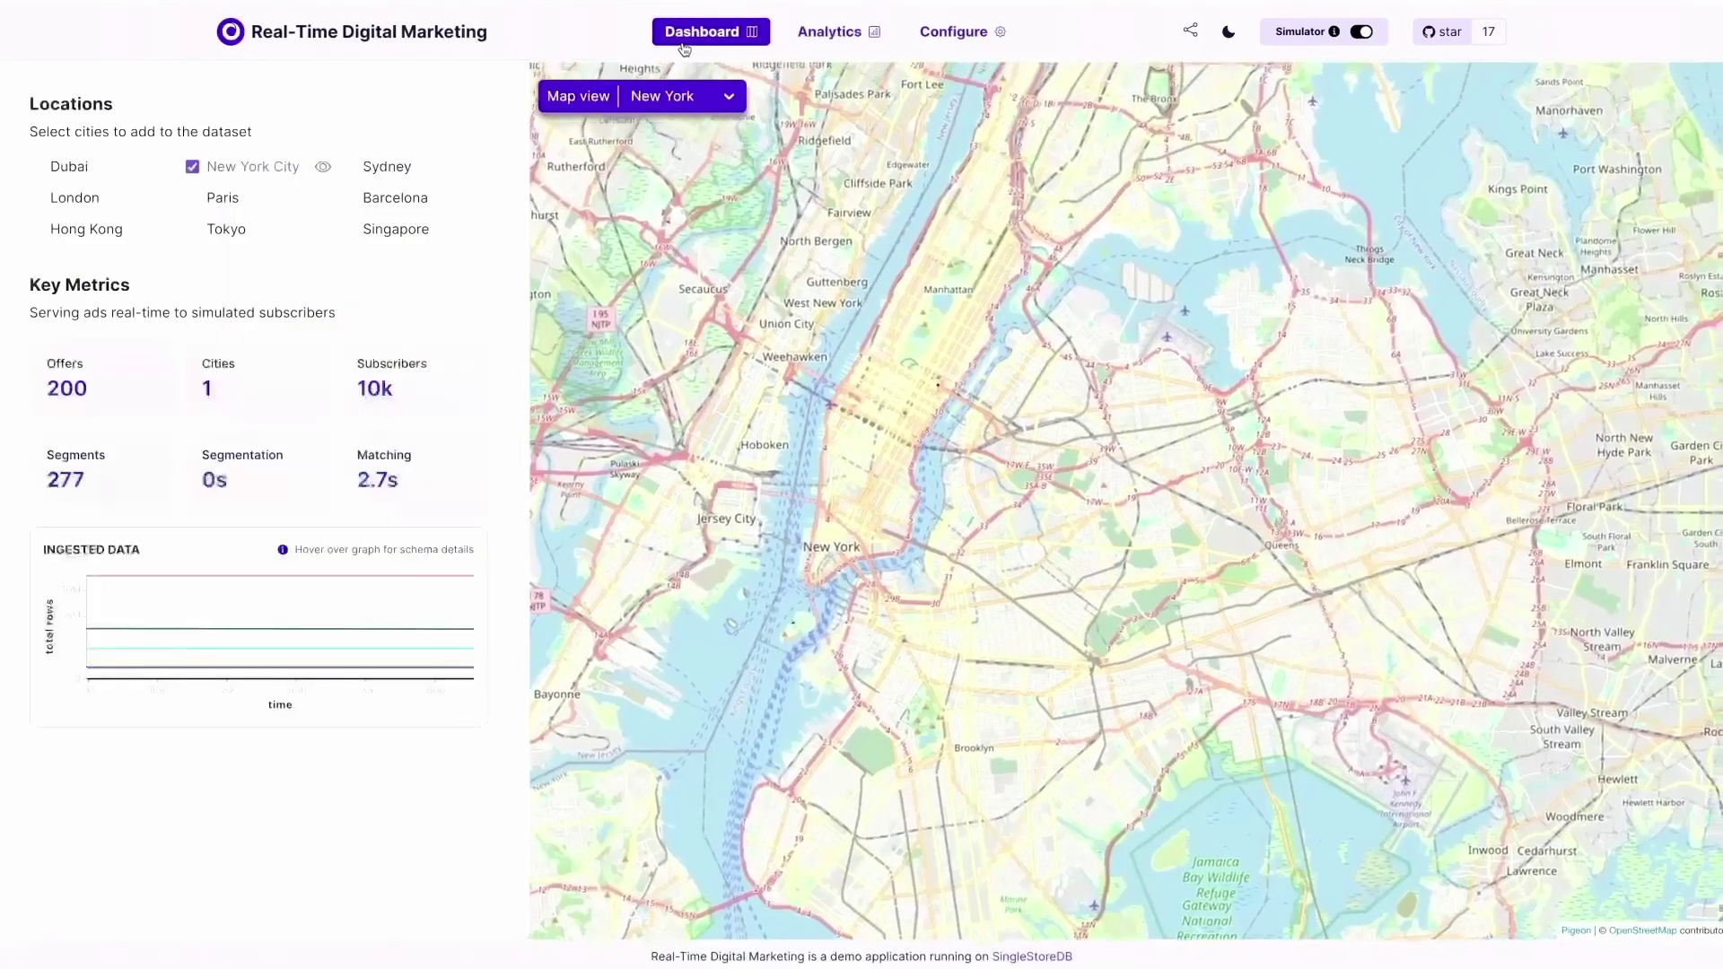